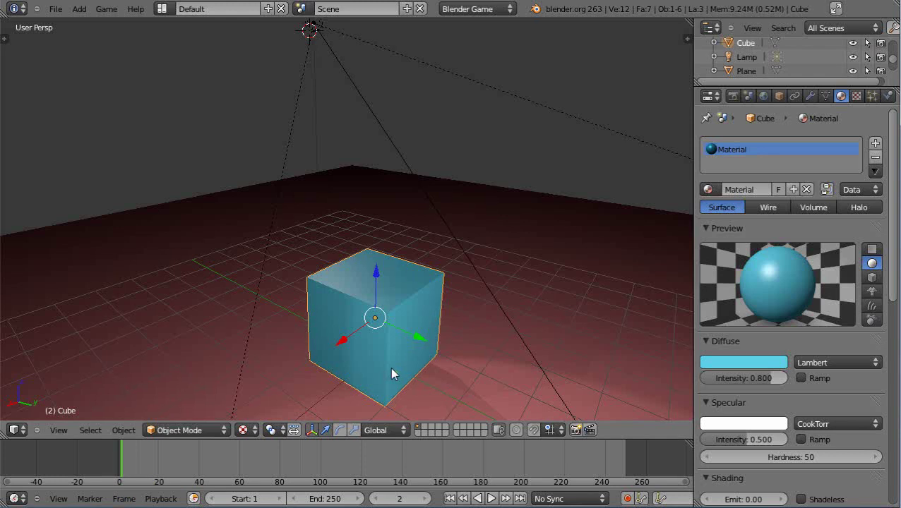
- Orbit around the cube, then scale it down and lower it along Z
middle_click_drag(412, 388, 432, 374)
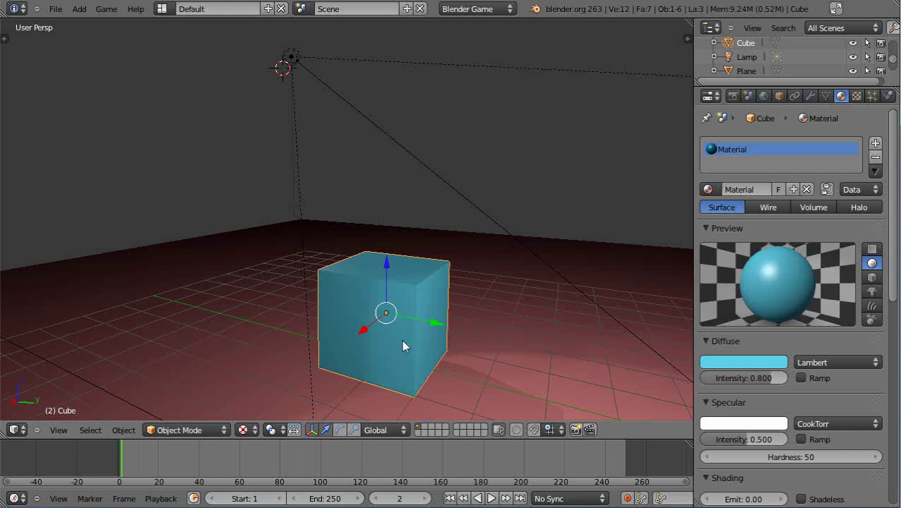
left_click_drag(362, 333, 387, 360)
right_click(387, 360)
scroll(497, 325, "down", 2)
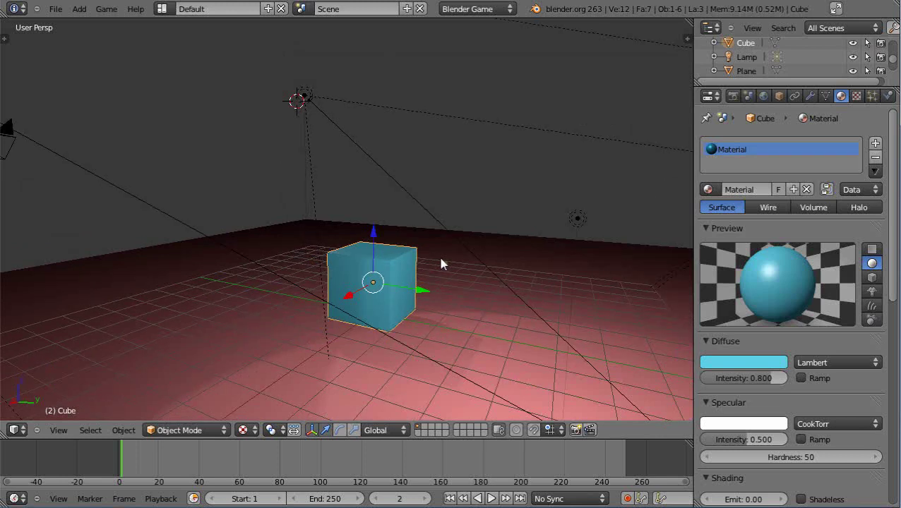
key("s")
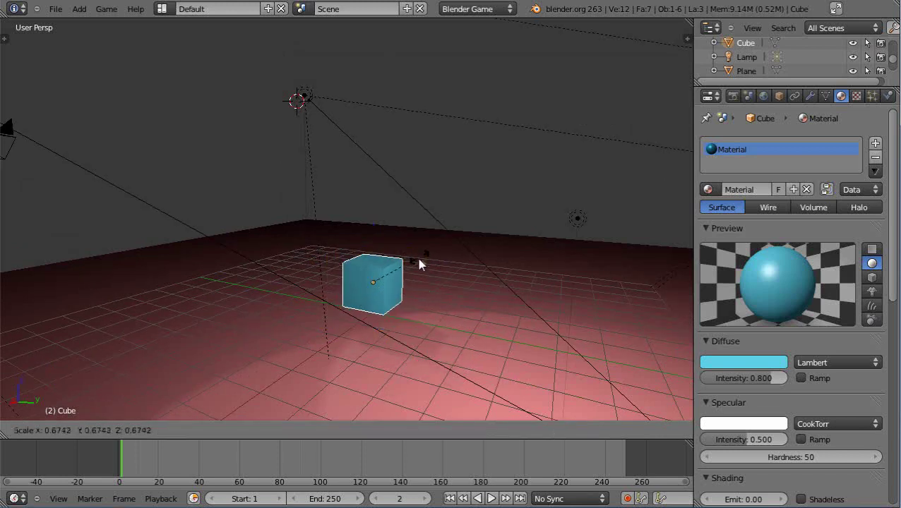
left_click(416, 260)
key("g")
key("z")
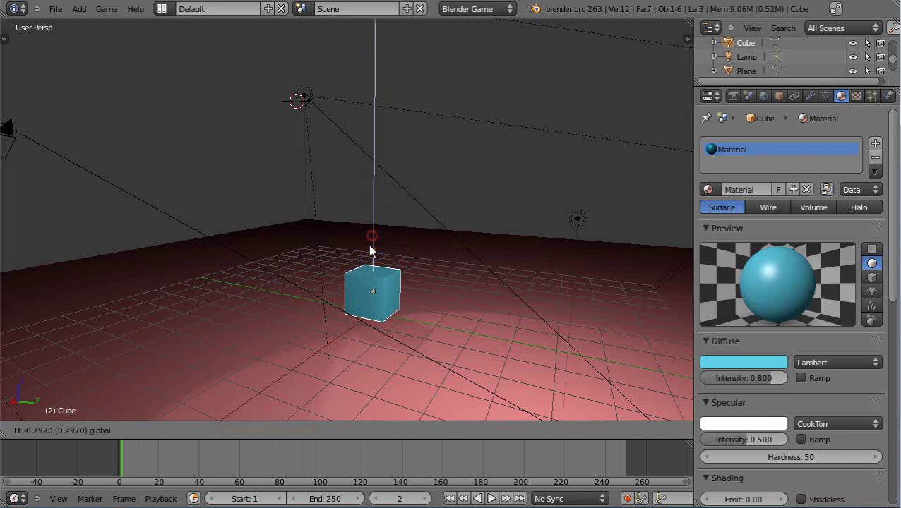
left_click(368, 245)
- Show the cube's Object Data properties with the empty Shape Keys list
scroll(564, 307, "up", 2)
scroll(531, 307, "down", 2)
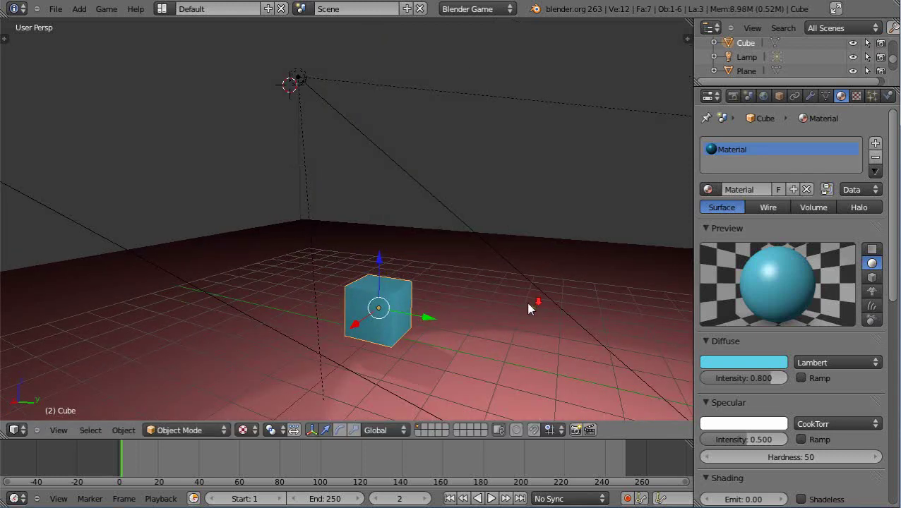
scroll(498, 324, "down", 1)
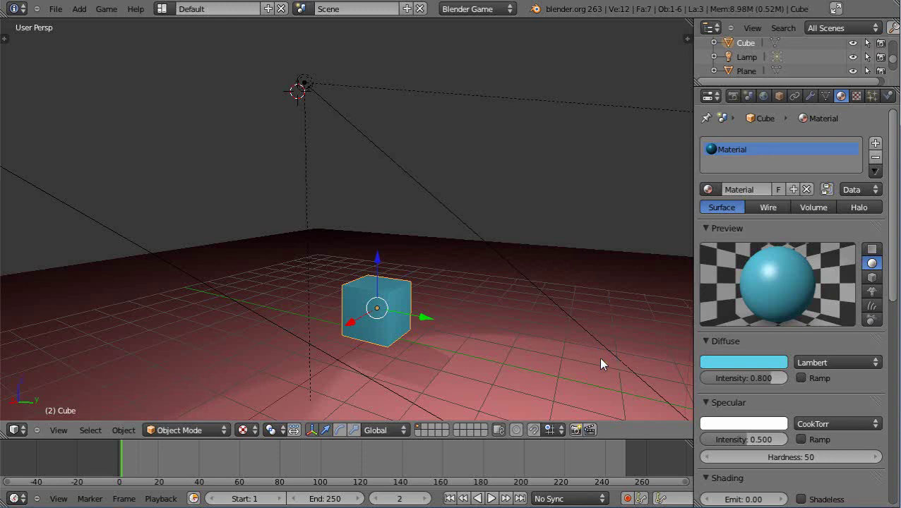
left_click(826, 96)
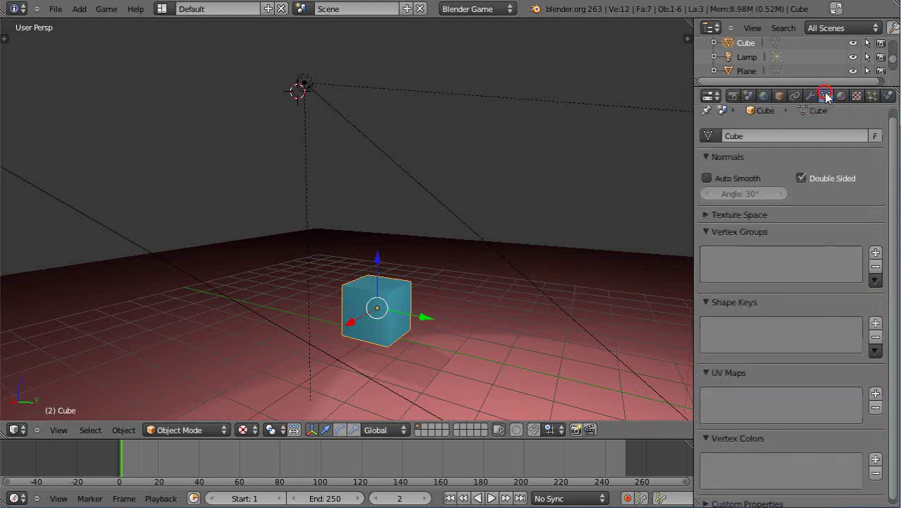
scroll(893, 202, "down", 1)
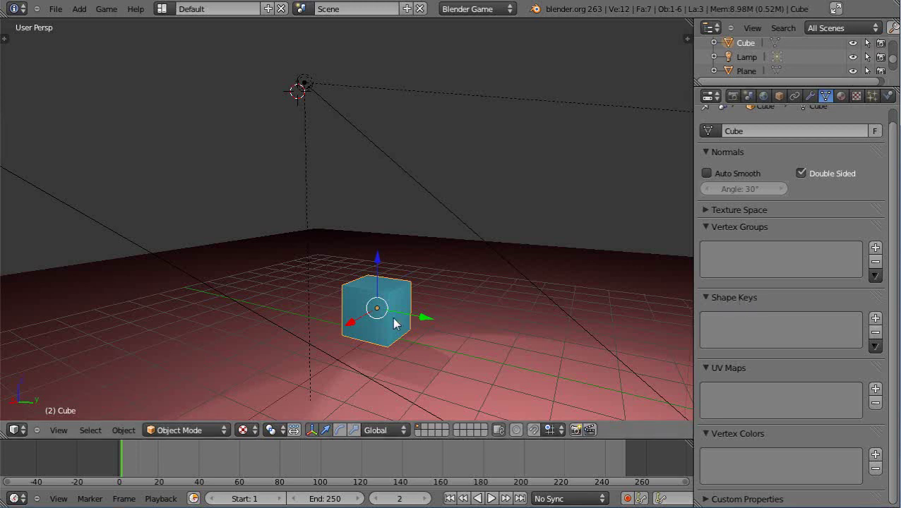
- Add a Basis shape key followed by Key 1, Key 2 and Key 3
left_click(875, 321)
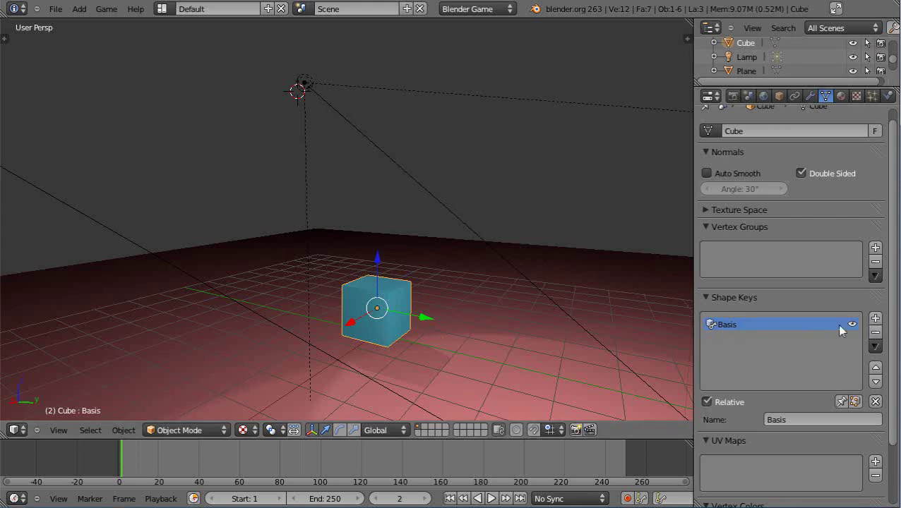
left_click(876, 319)
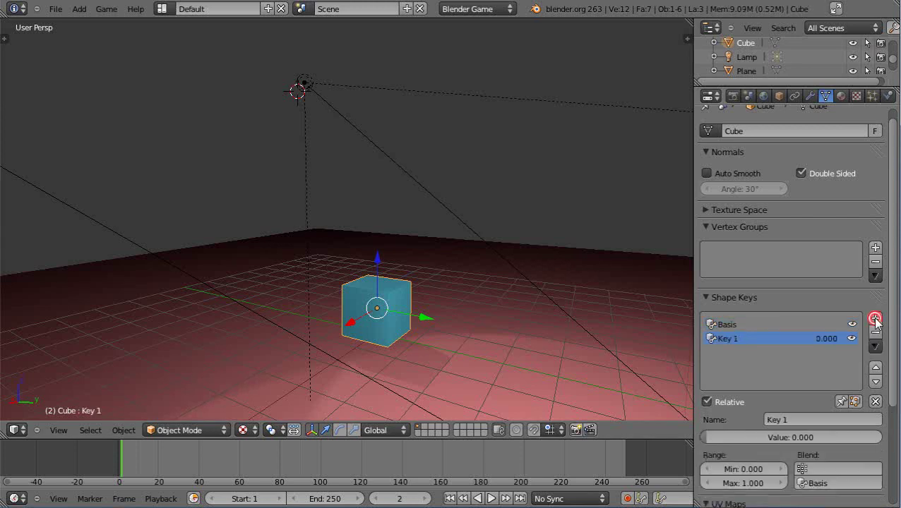
left_click(876, 318)
left_click(875, 319)
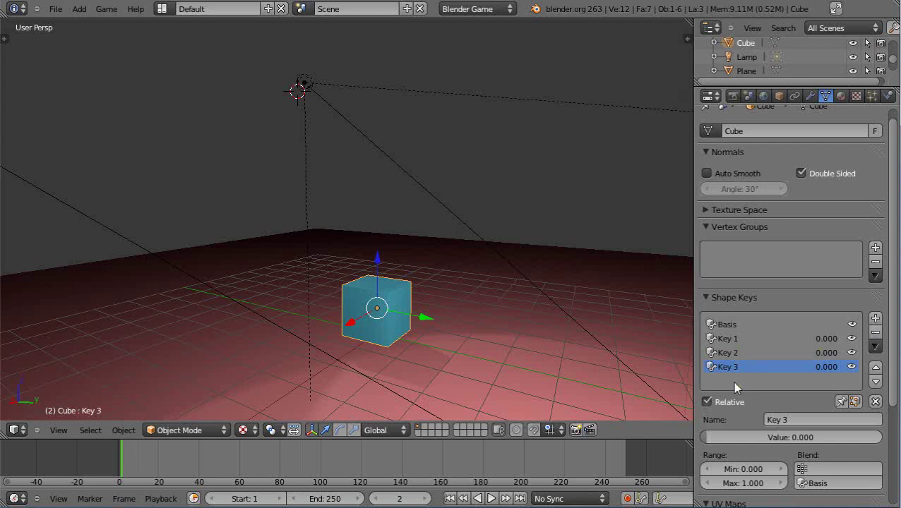
- Cycle through the new shape keys, ending with Key 1 selected for editing
left_click(727, 339)
left_click(727, 353)
left_click(728, 367)
left_click(727, 338)
left_click(727, 353)
left_click(726, 367)
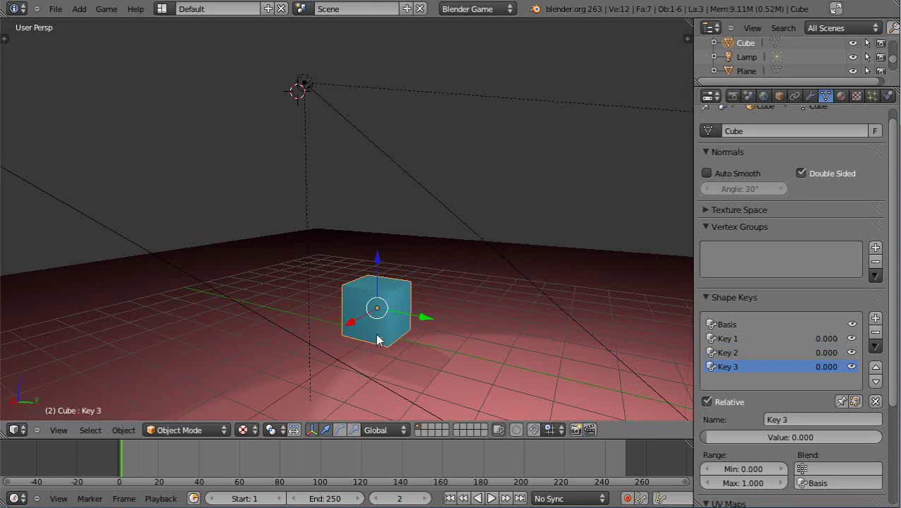
left_click(727, 341)
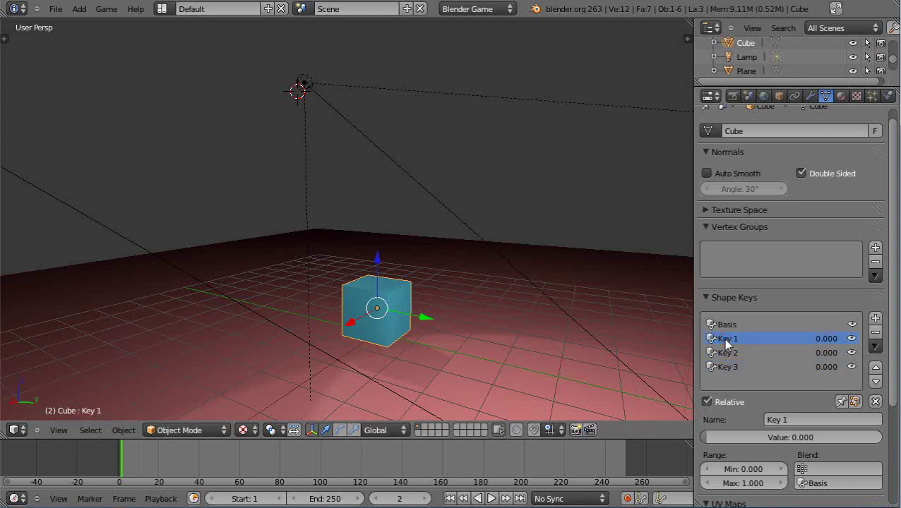
left_click(726, 326)
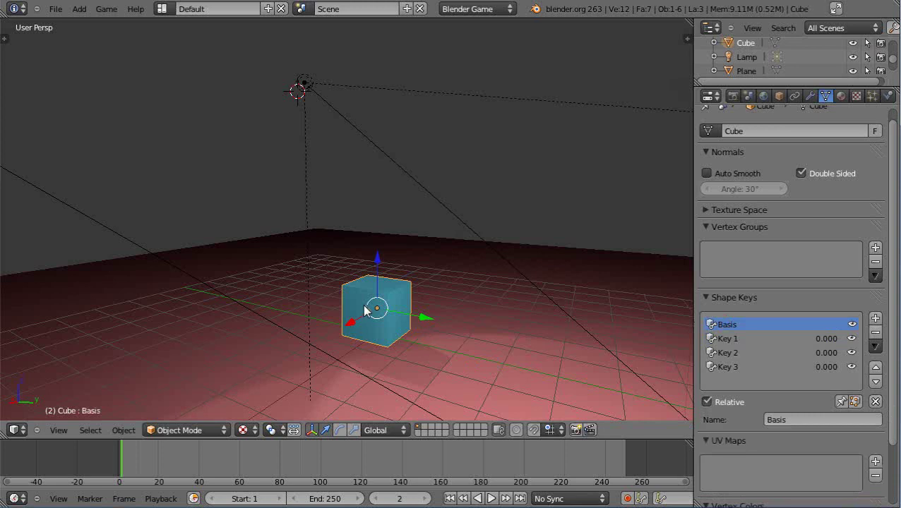
left_click(726, 340)
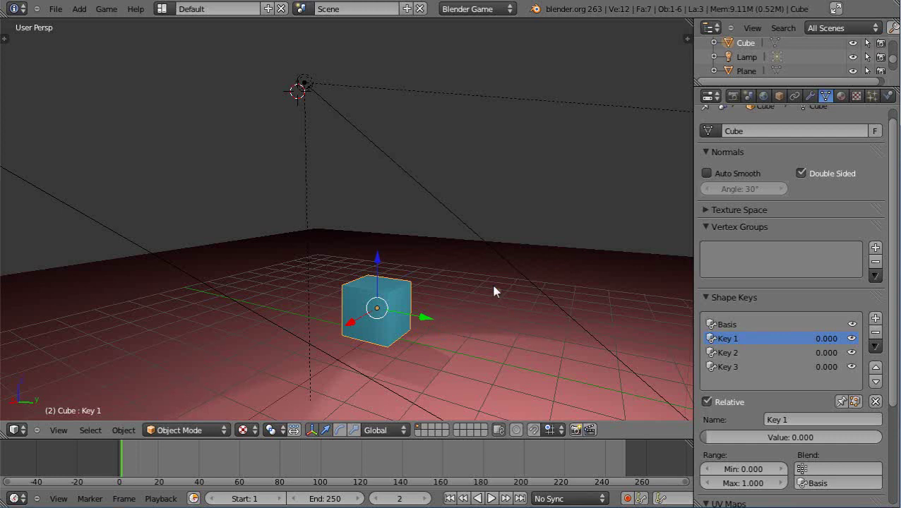
- In Edit Mode, scale Key 1's mesh about 1.59× along X, then return to Object Mode
key("Tab")
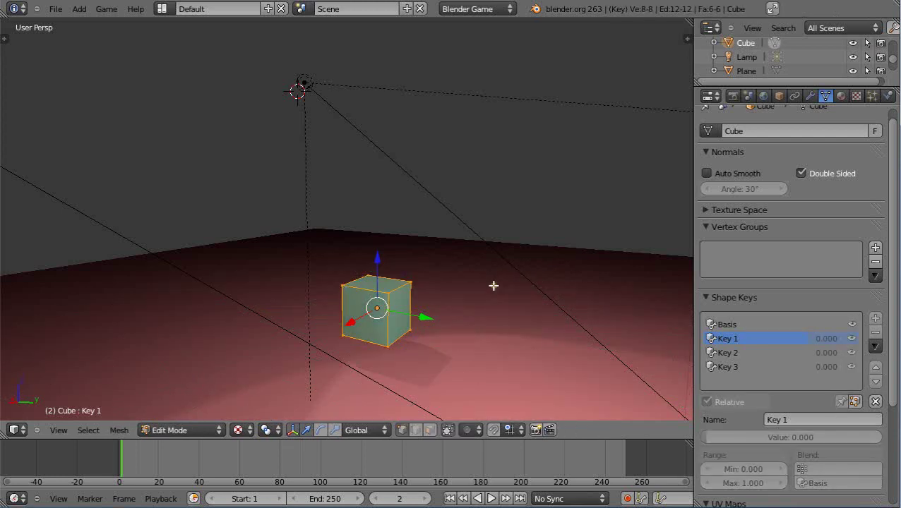
key("s")
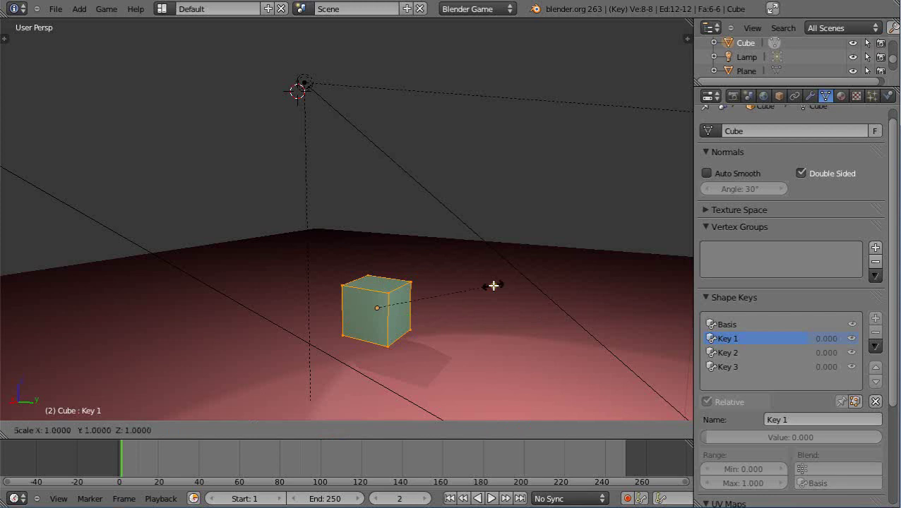
key("x")
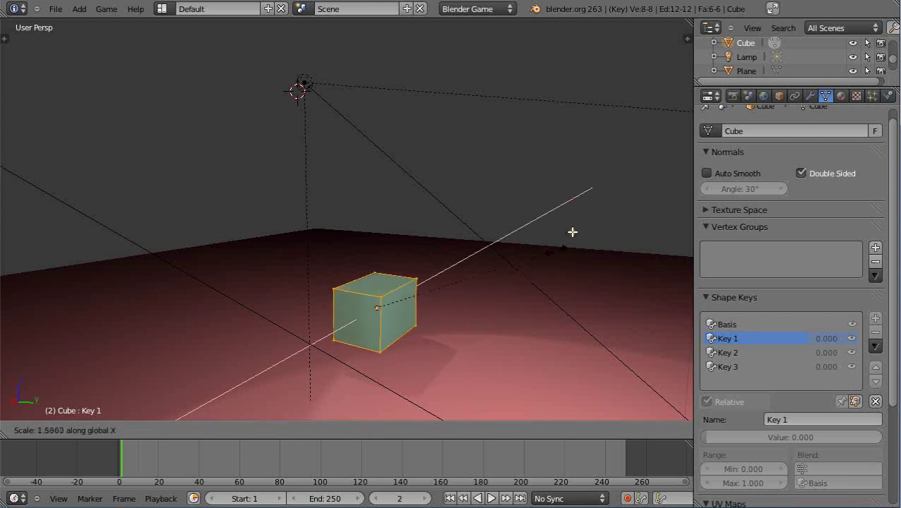
left_click(627, 151)
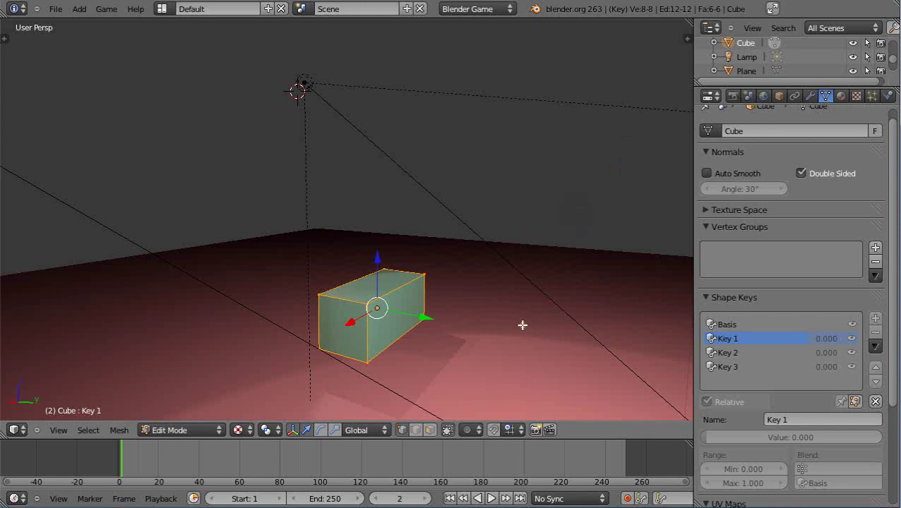
key("Tab")
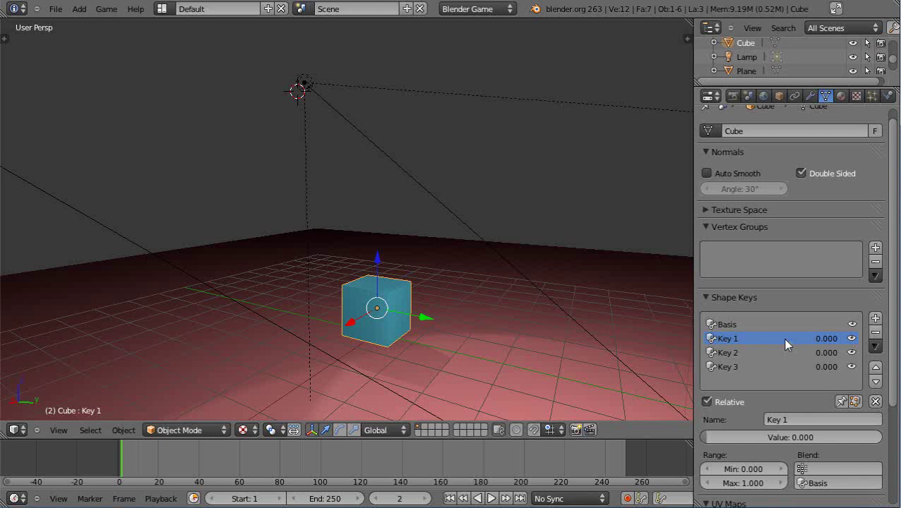
- Rename Key 1 to 'Key 1 - Scale on x'
left_click(794, 419)
key("End")
type("- Scale on x")
key("Return")
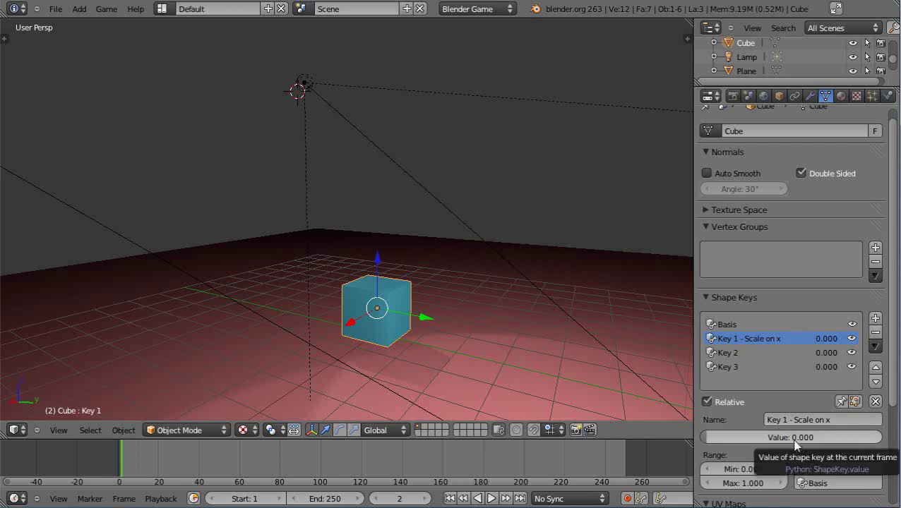
- Raise Key 1's value to preview the X stretch, then return it to 0
left_click(725, 326)
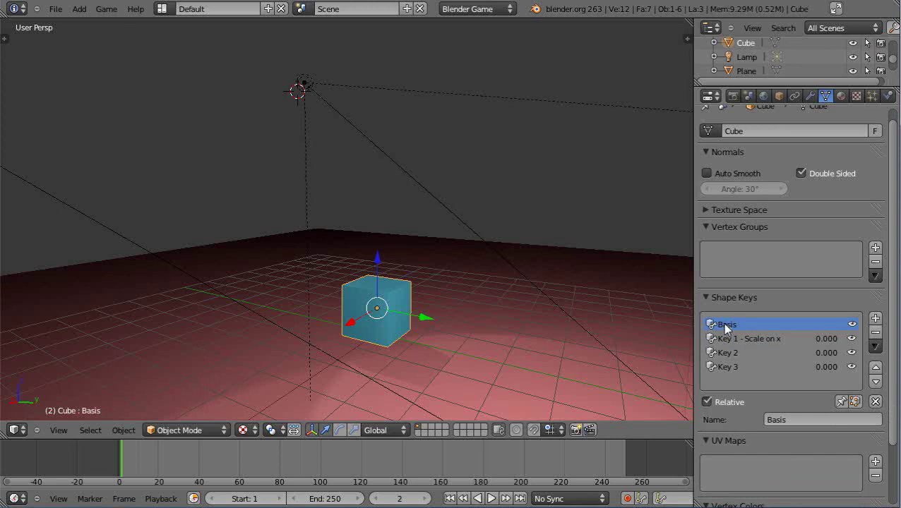
left_click(742, 337)
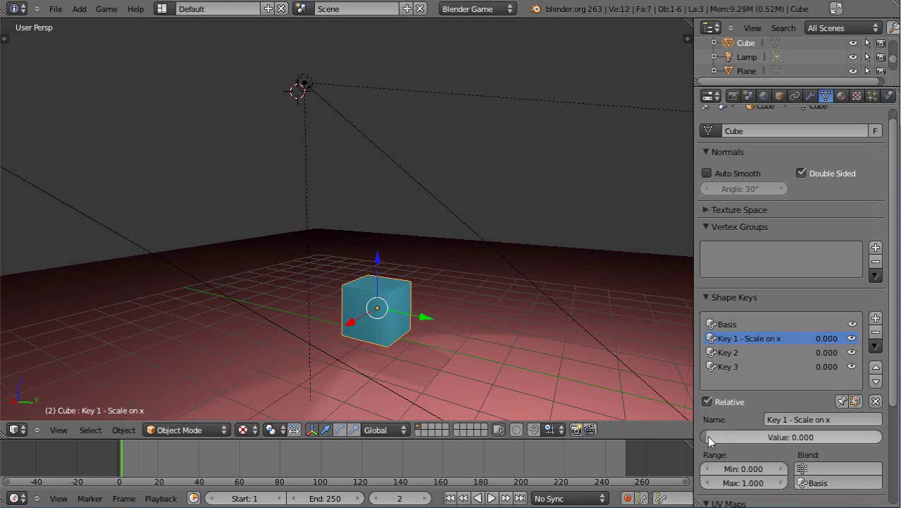
left_click_drag(706, 436, 889, 440)
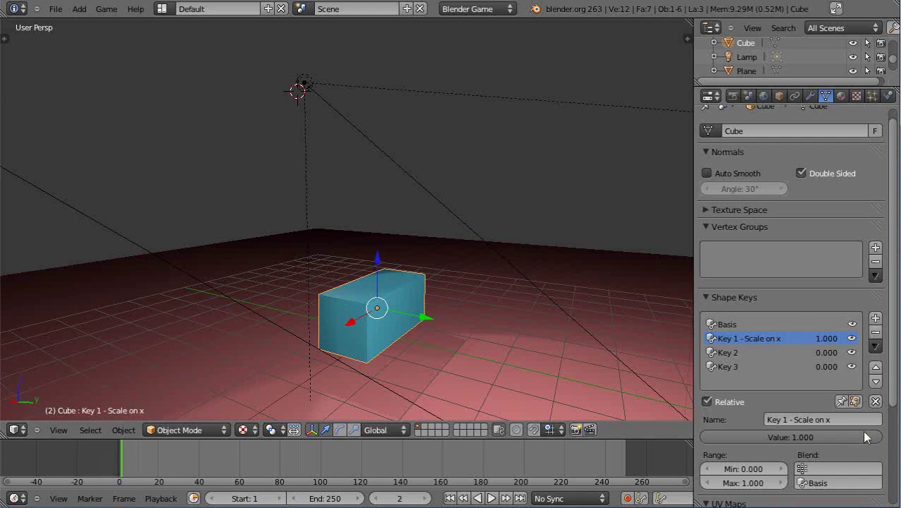
left_click_drag(863, 436, 667, 445)
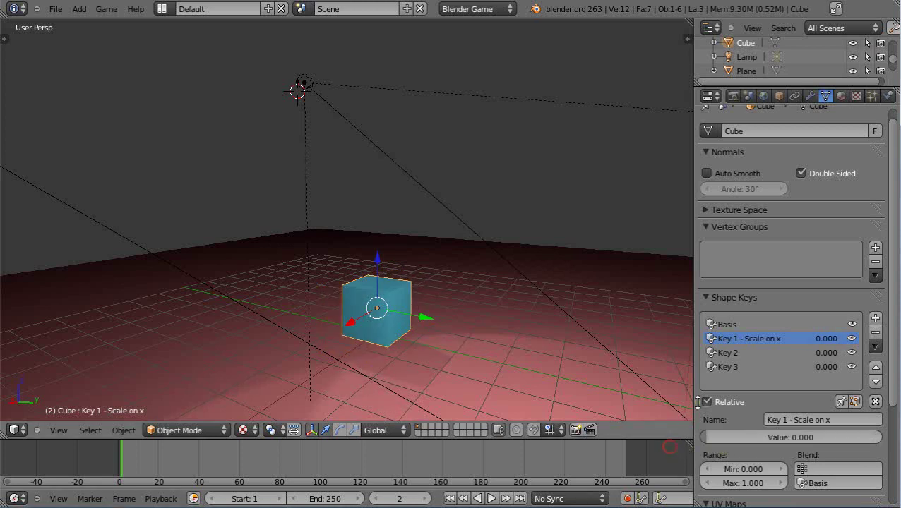
- Rename Key 2 to 'Key 2 - Scale on y'
left_click(725, 354)
left_click(791, 420)
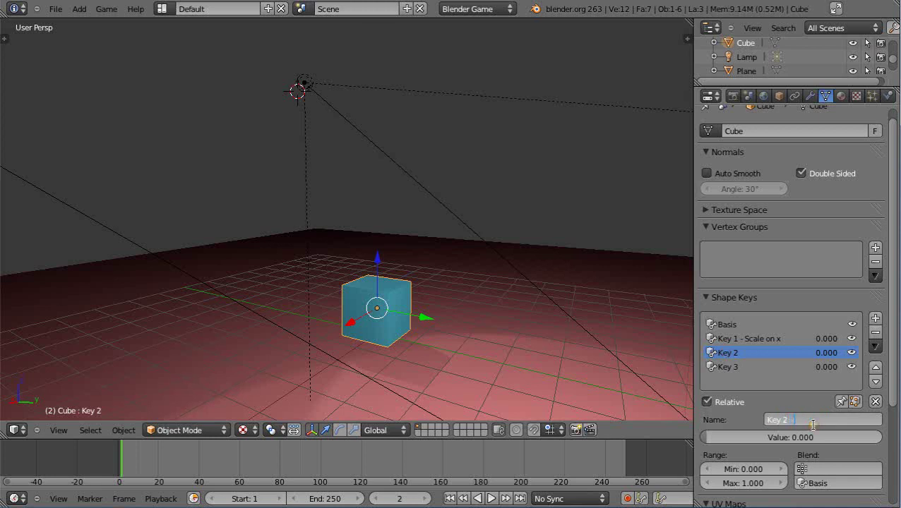
type("- Scale on y")
key("Return")
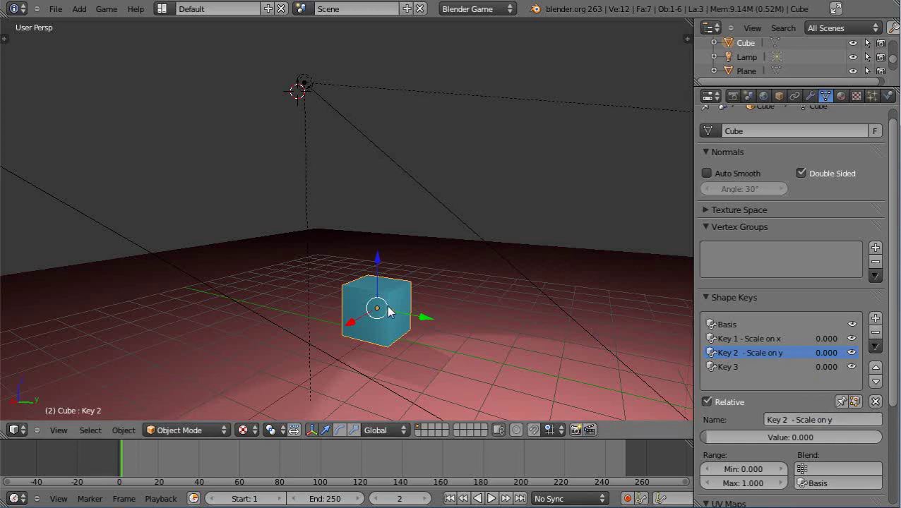
- Stretch Key 2's mesh along Y in Edit Mode and preview it with the Value slider
key("s")
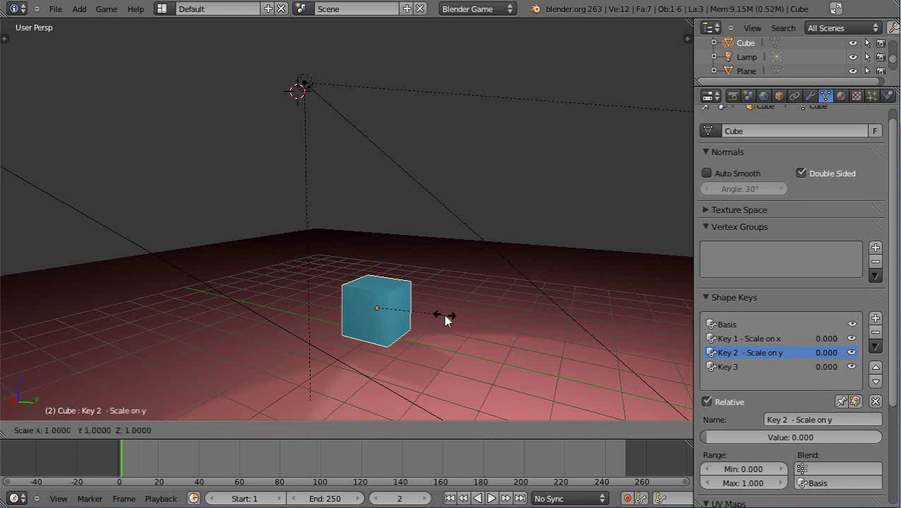
key("y")
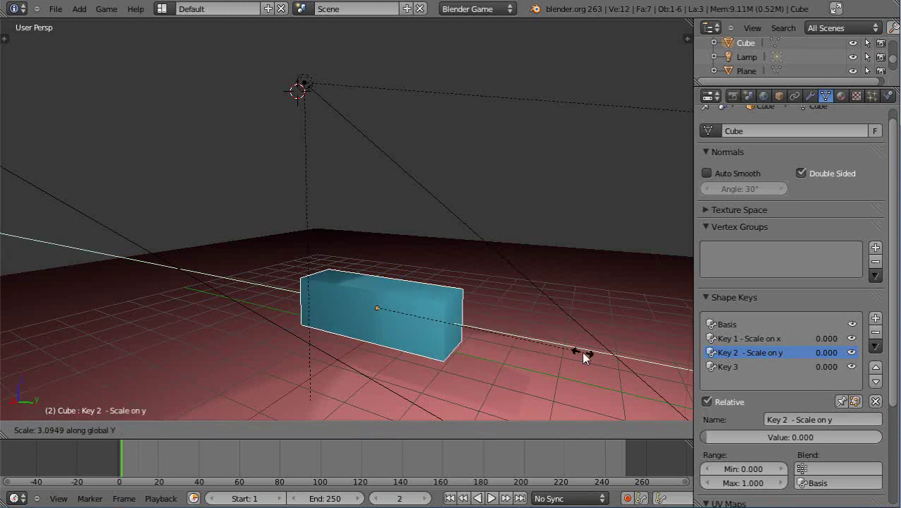
left_click(586, 357)
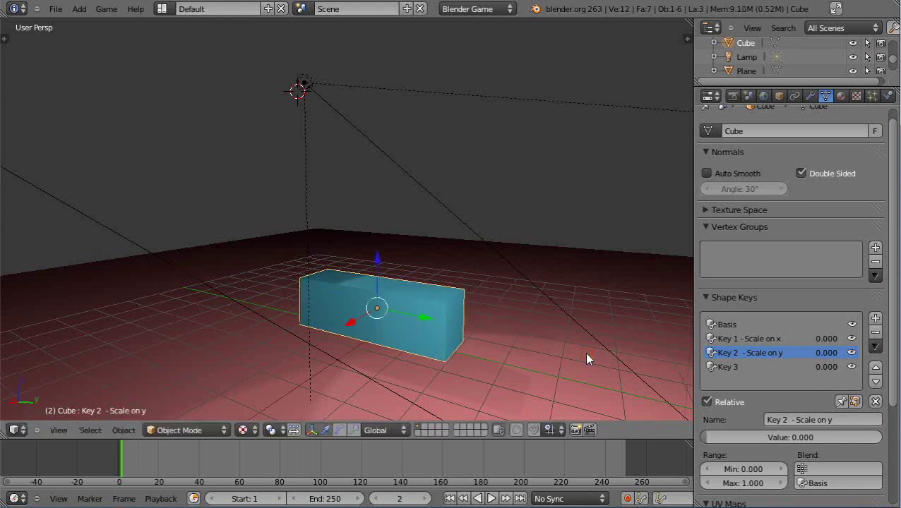
key("ctrl+z")
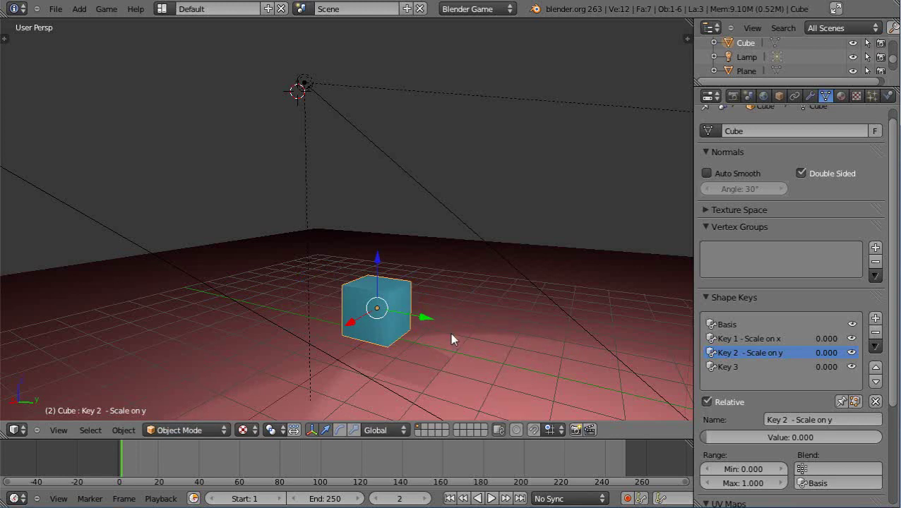
key("Tab")
key("s")
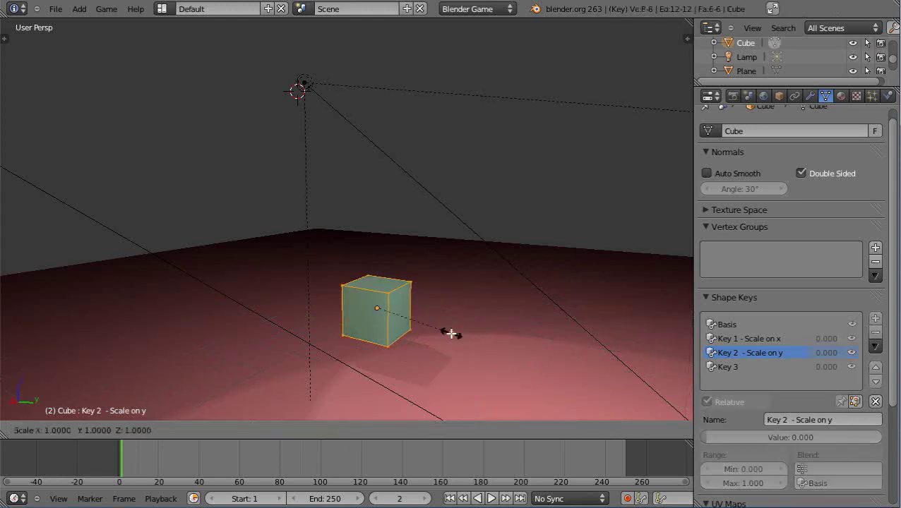
key("y")
left_click(641, 369)
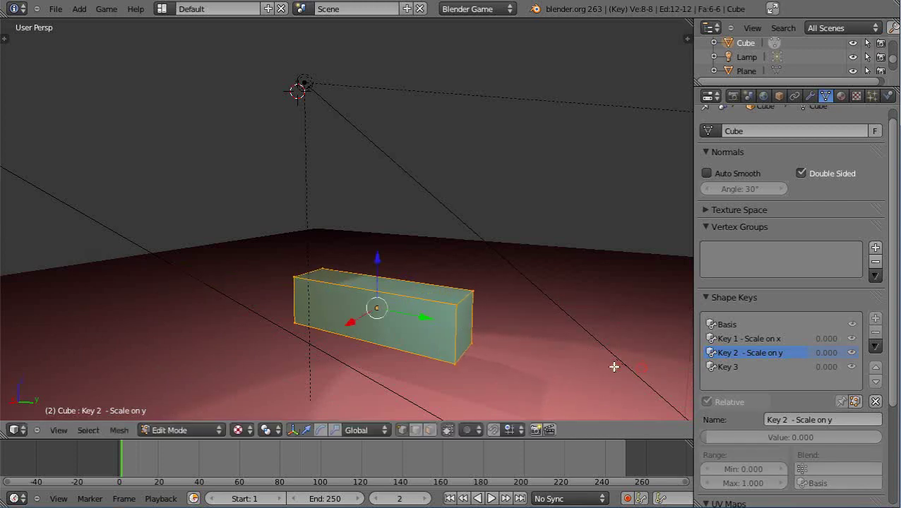
key("Tab")
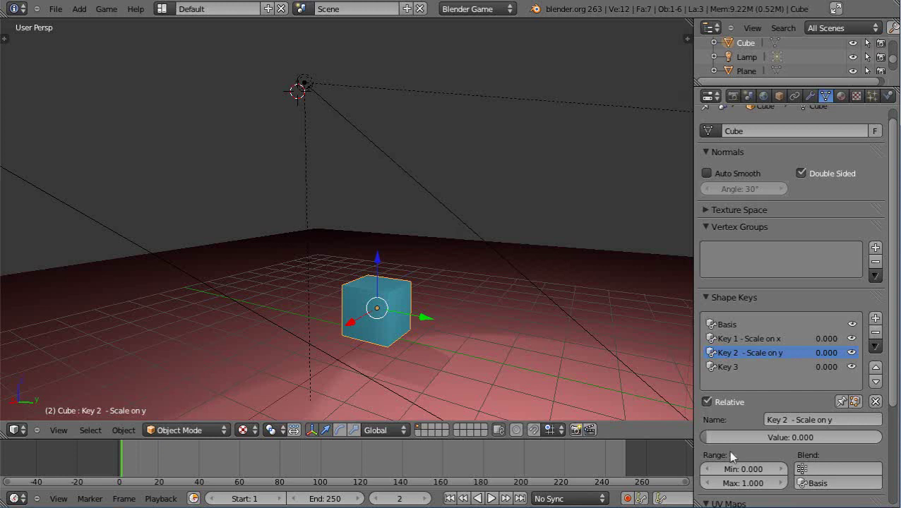
left_click_drag(702, 437, 699, 456)
- Rename the third shape key to 'Key 3 - Scale on z'
left_click(728, 369)
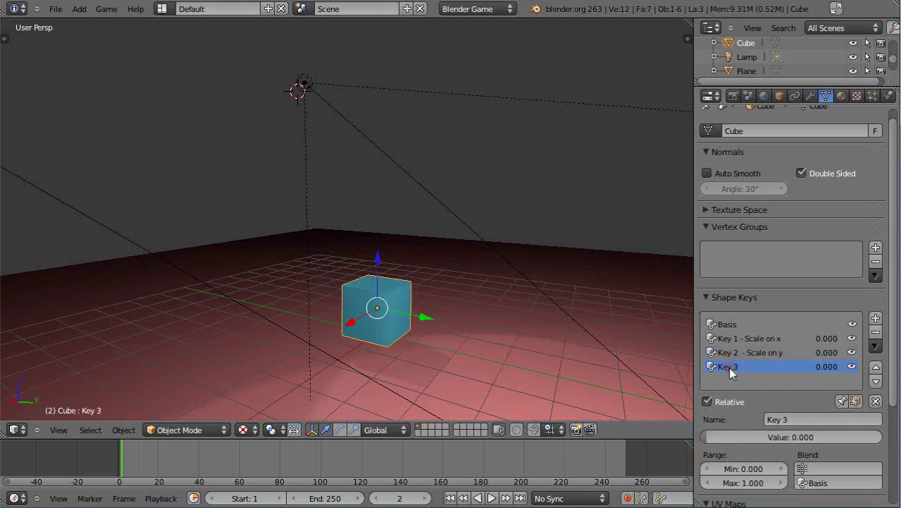
left_click(801, 418)
left_click(802, 417)
type("- Scale on z")
key("Return")
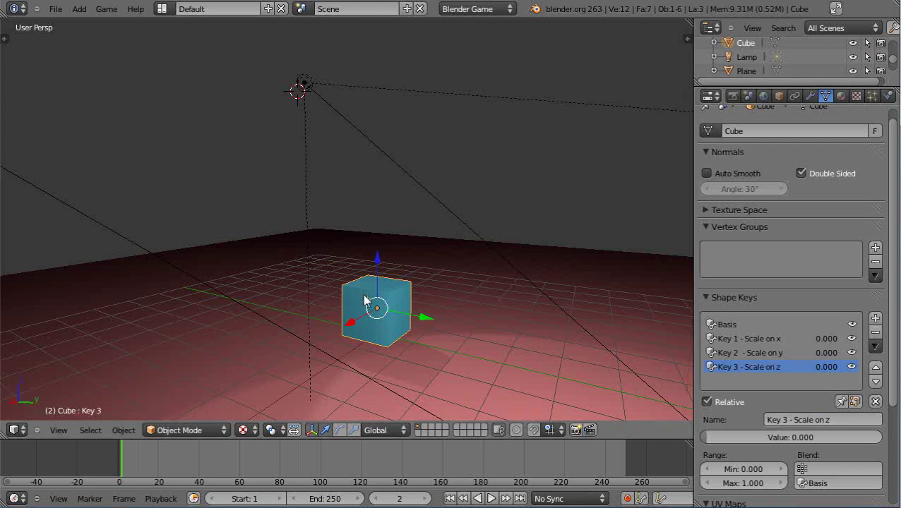
- Scale Key 3's mesh taller along Z in Edit Mode and set its value to 1
key("Tab")
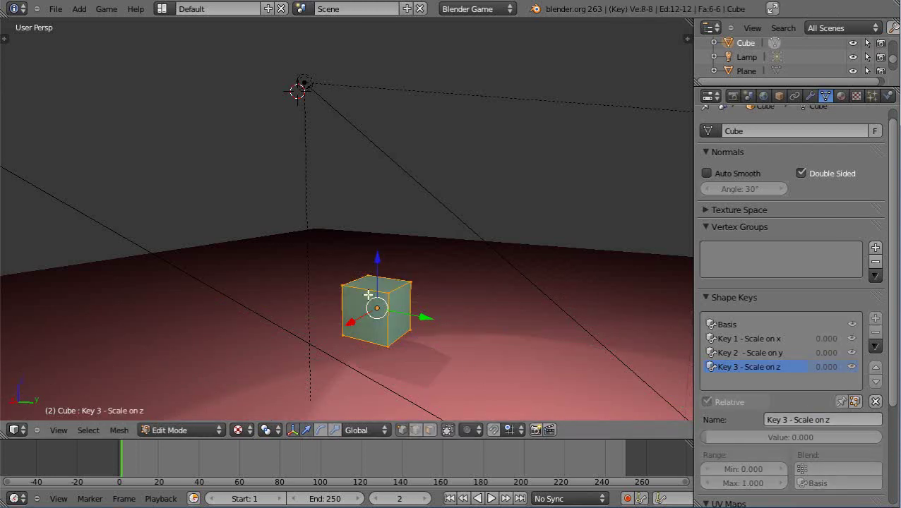
key("s")
key("z")
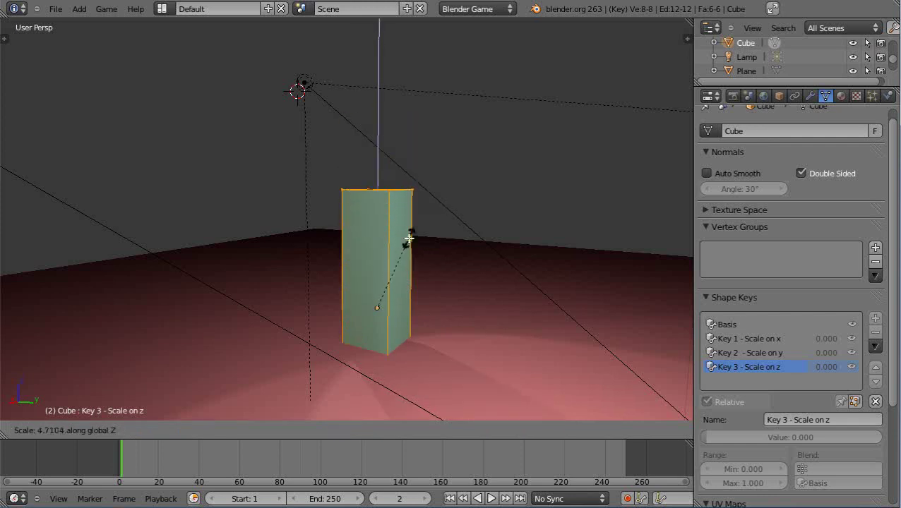
left_click(408, 238)
key("Tab")
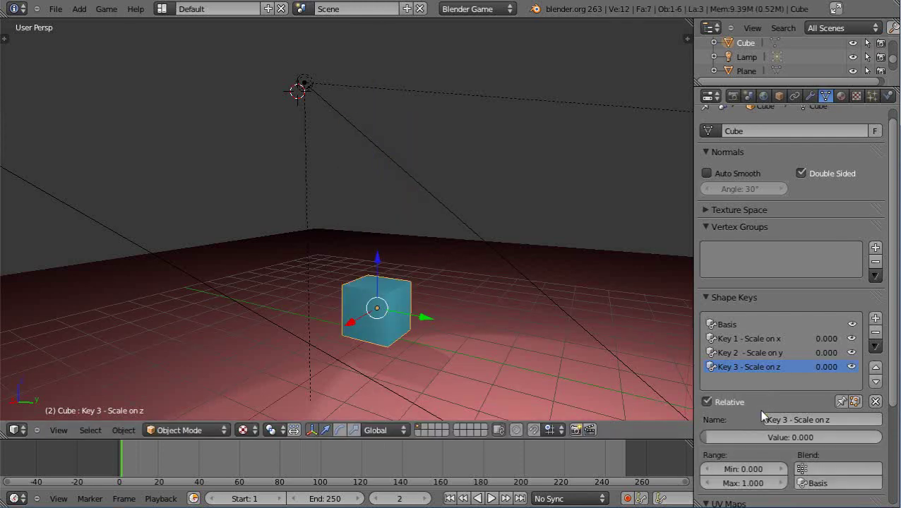
left_click_drag(706, 436, 889, 443)
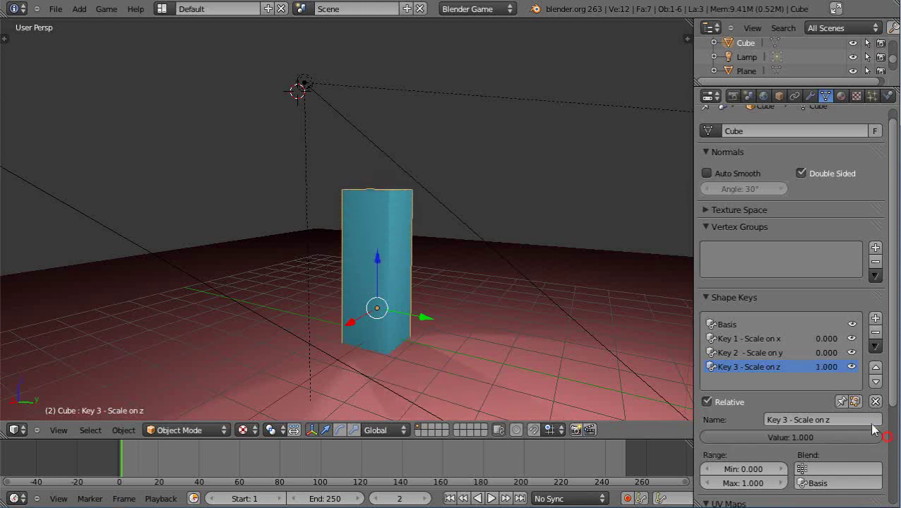
- Preview the Y-stretch and X-stretch keys at full strength
left_click(743, 353)
left_click_drag(716, 444, 883, 442)
left_click(734, 340)
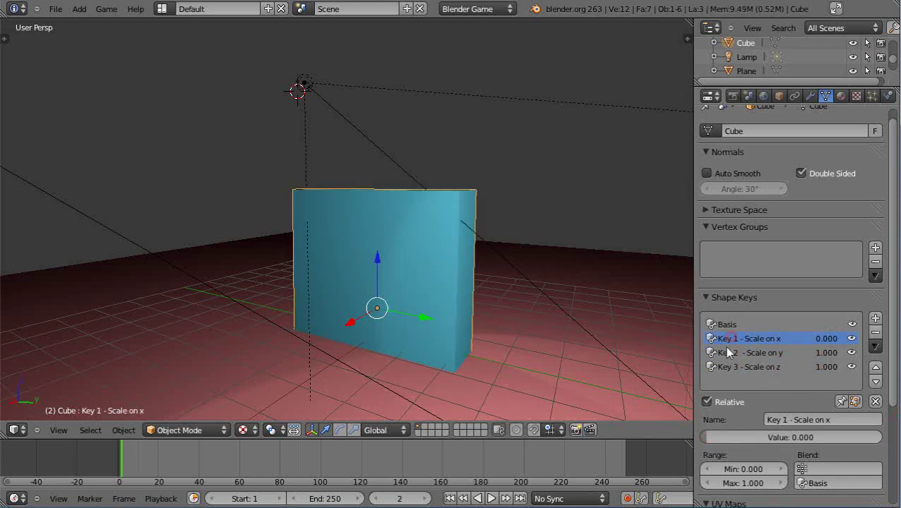
left_click_drag(708, 442, 881, 432)
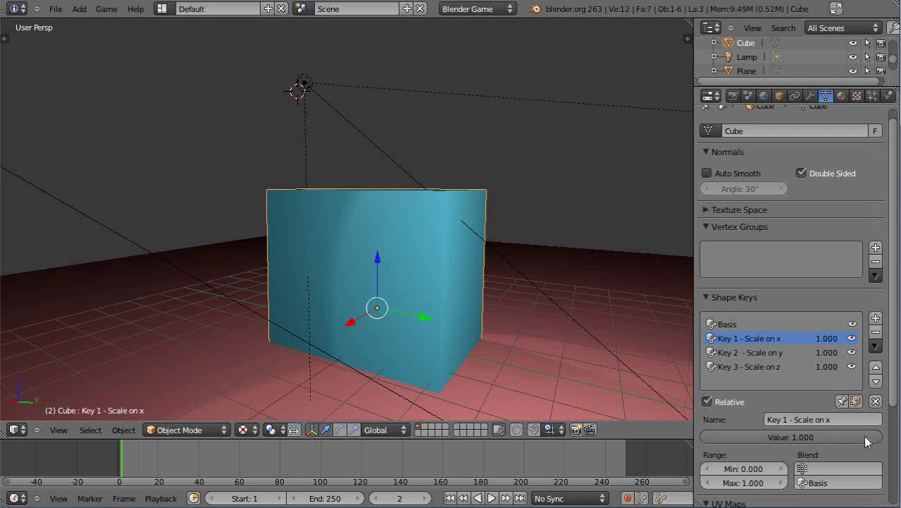
- Reset Key 1, Key 2 and Key 3 values to 0.000
left_click_drag(867, 441, 641, 432)
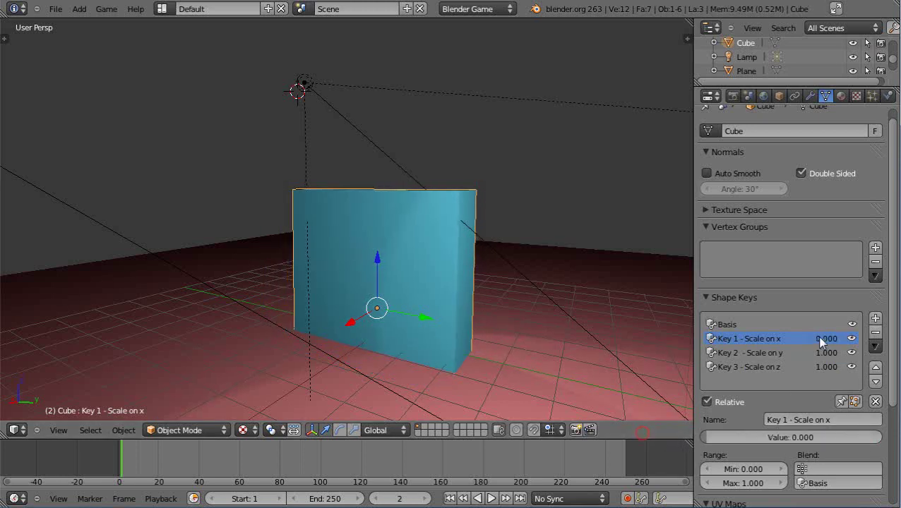
left_click(771, 353)
left_click_drag(870, 438, 652, 436)
left_click(761, 367)
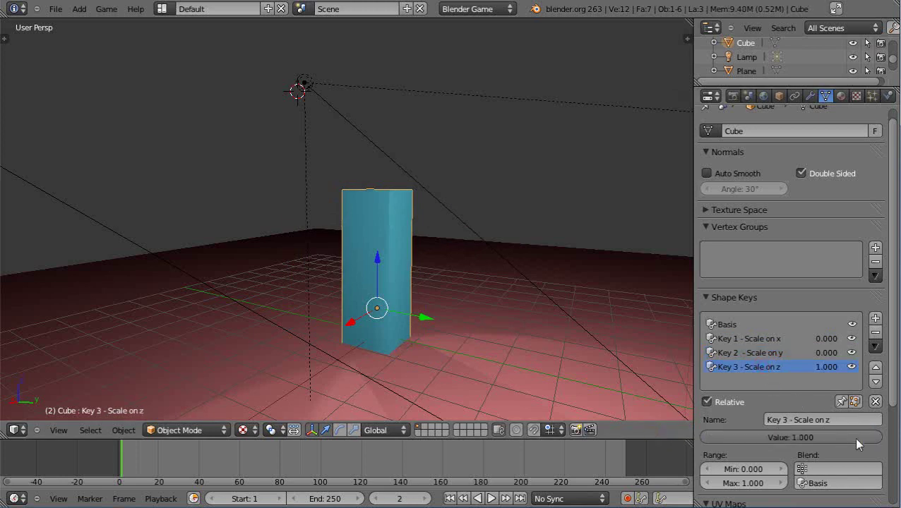
left_click_drag(856, 443, 604, 440)
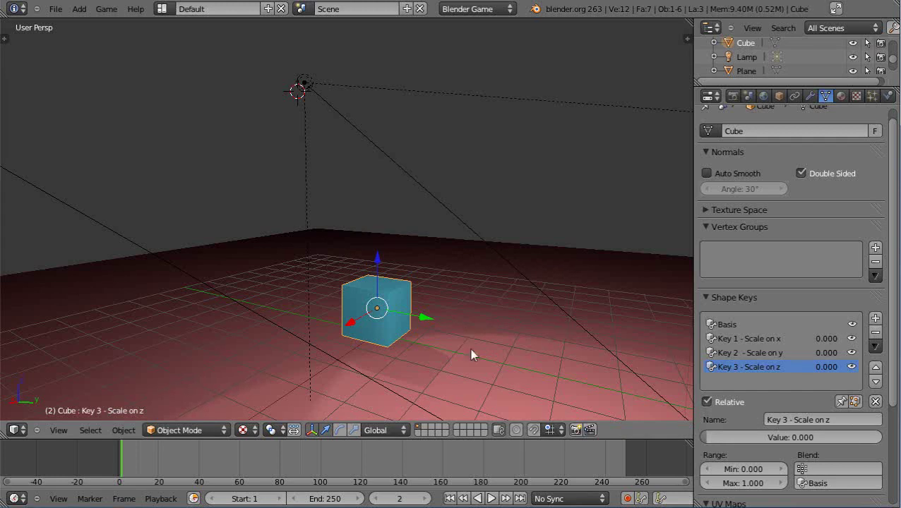
- Select Basis, split the viewport, and make the lower area a Dope Sheet
left_click(727, 326)
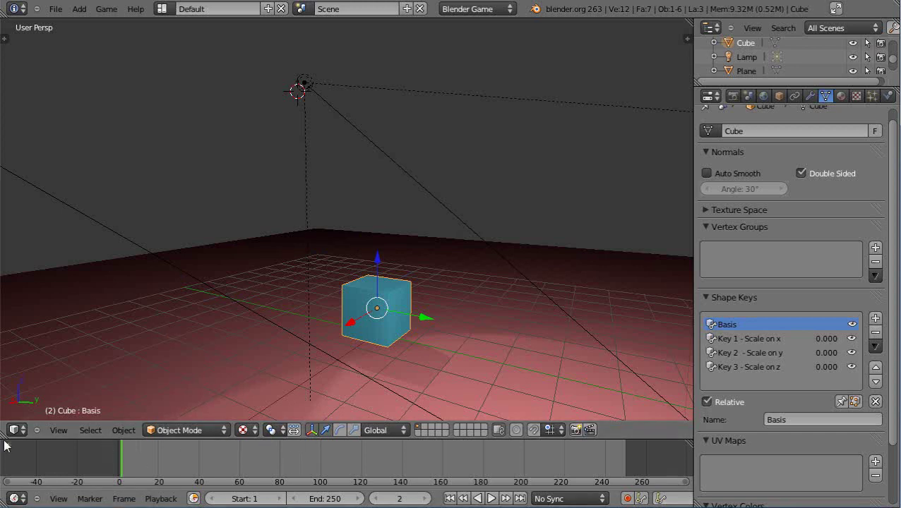
left_click_drag(3, 436, 9, 296)
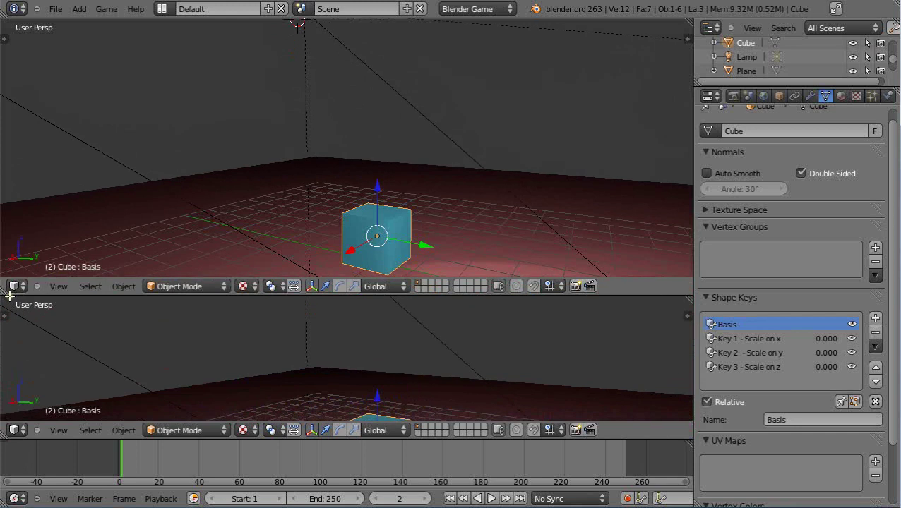
left_click(13, 431)
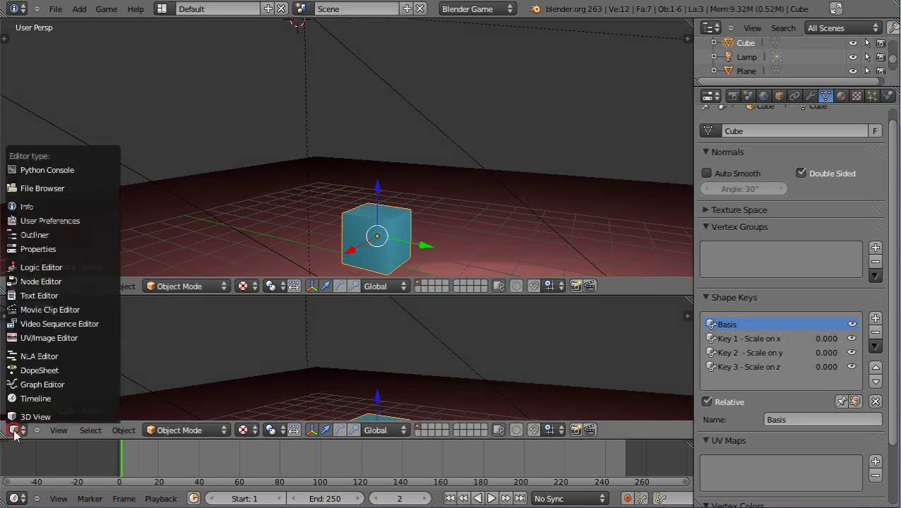
left_click(33, 371)
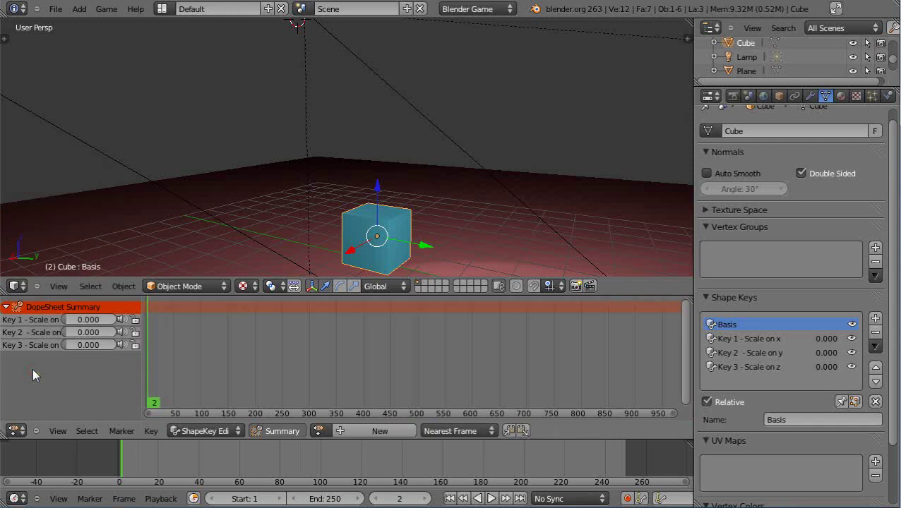
left_click(225, 430)
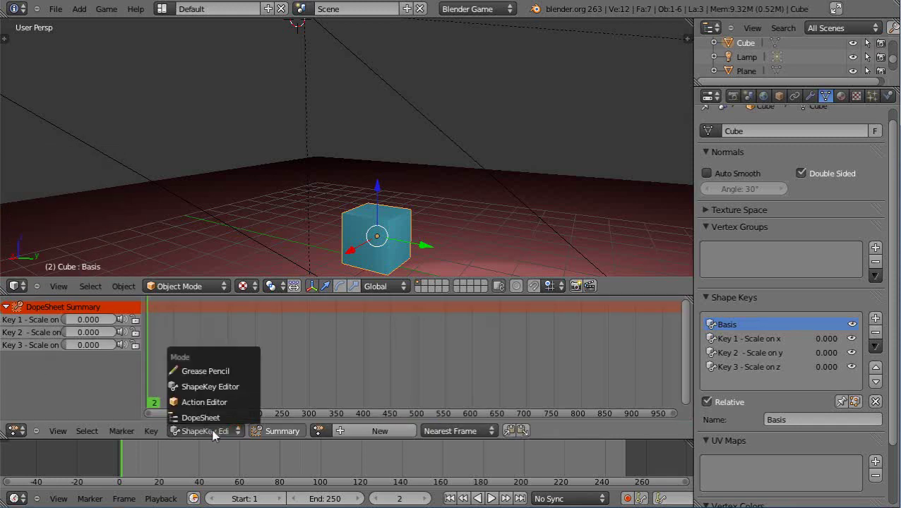
left_click(201, 418)
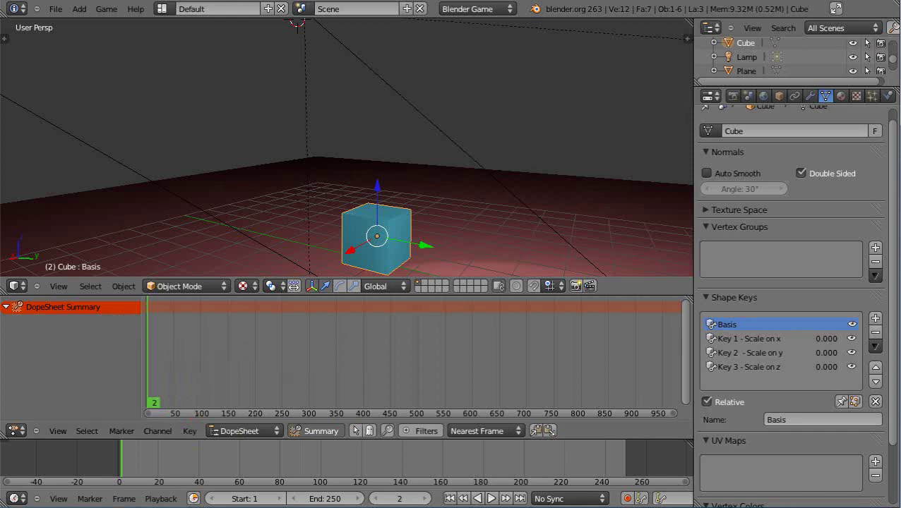
left_click(277, 432)
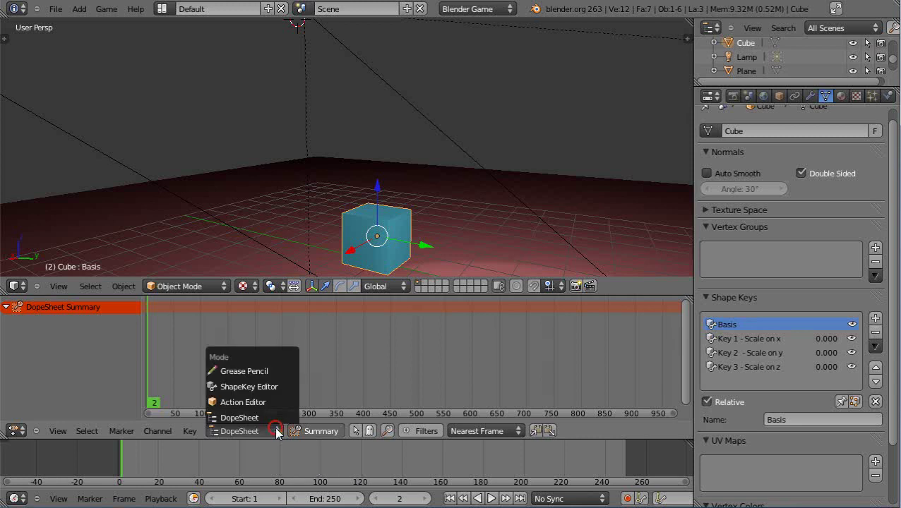
left_click(242, 387)
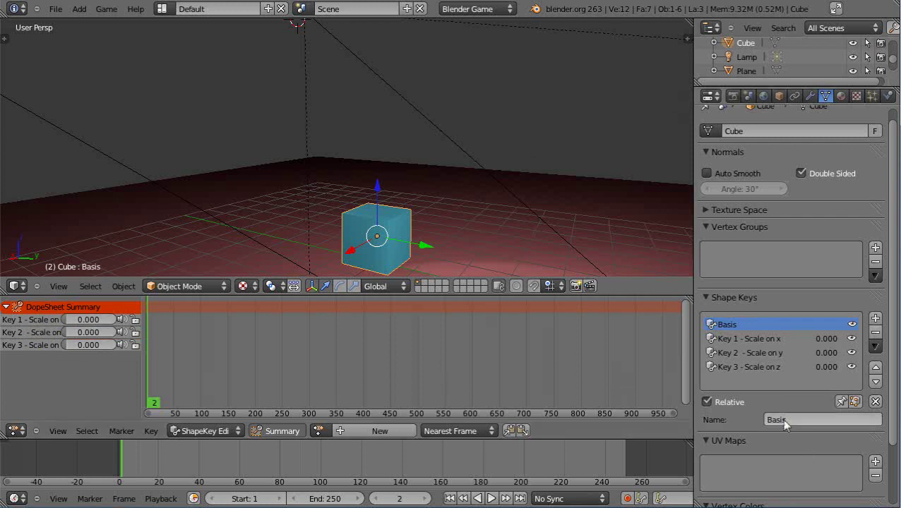
- Insert keyframes for Key 1, Key 2 and Key 3 at value 0 on frame 2
left_click(741, 339)
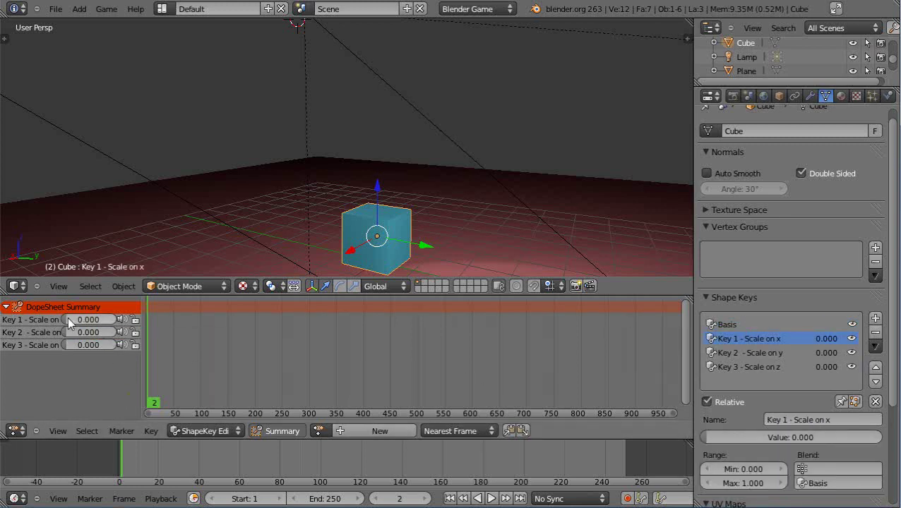
key("i")
mouse_move(68, 319)
left_mouse_down()
mouse_move(122, 325)
mouse_move(55, 331)
left_mouse_up()
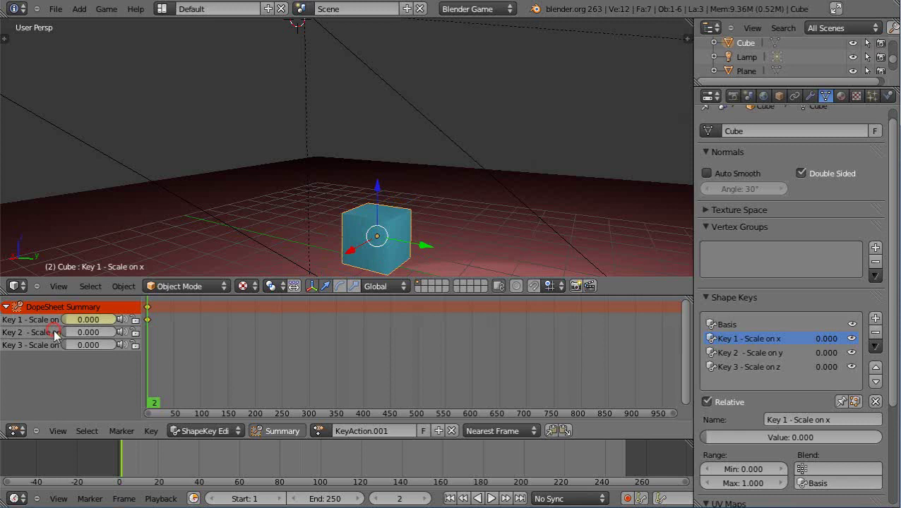
key("i")
mouse_move(71, 334)
left_mouse_down()
mouse_move(149, 343)
mouse_move(62, 347)
left_mouse_up()
key("i")
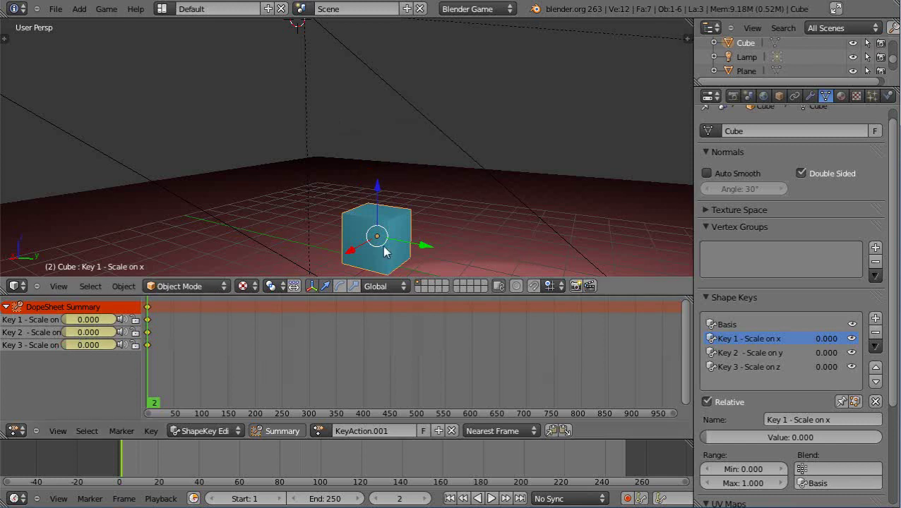
left_click_drag(390, 278, 407, 336)
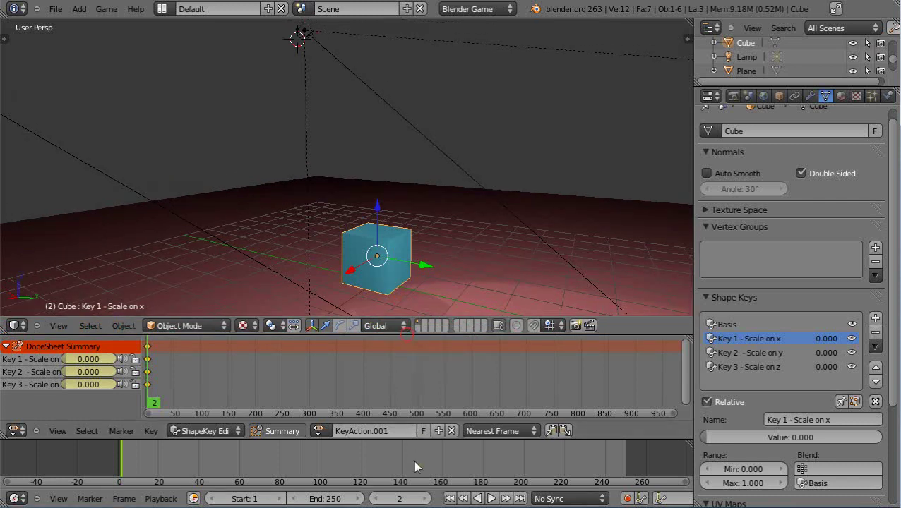
- Drag the Dope Sheet border down to enlarge the 3D view, and orbit slightly around the cube
left_click_drag(424, 439, 427, 461)
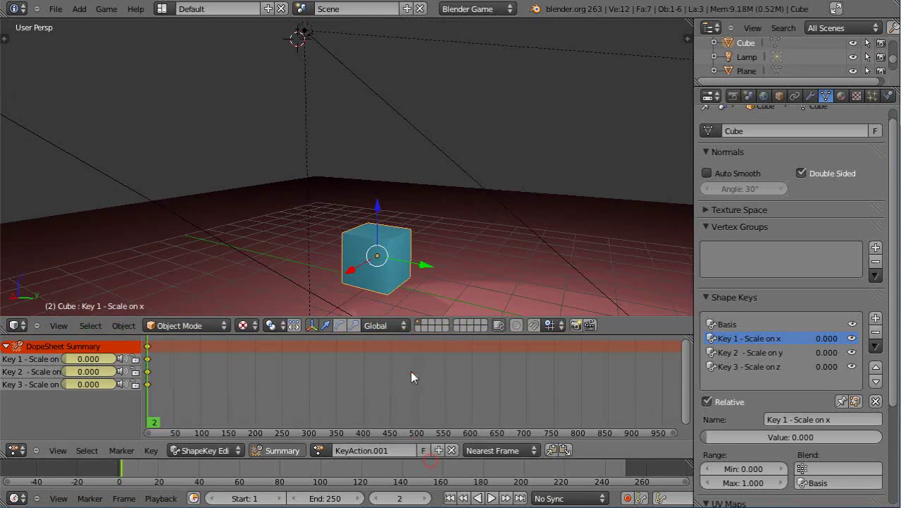
left_click_drag(407, 334, 411, 375)
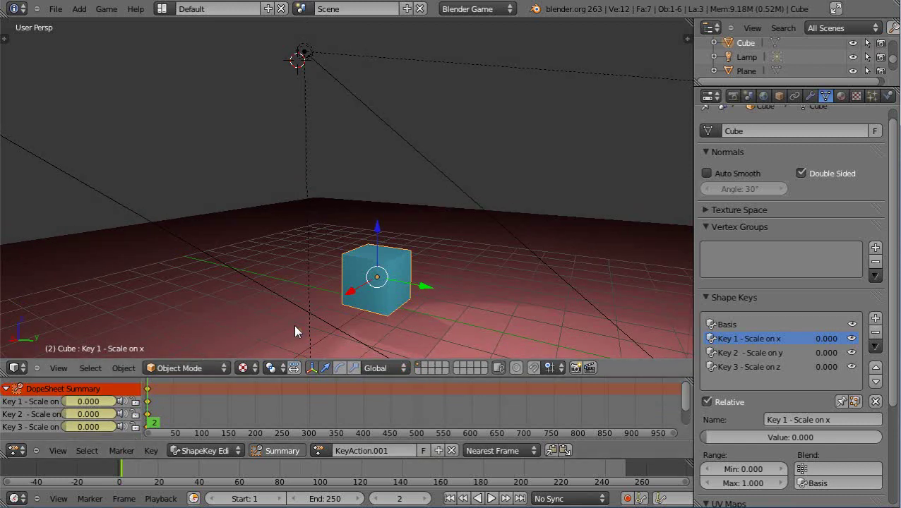
mouse_move(294, 324)
middle_mouse_down()
mouse_move(303, 297)
mouse_move(297, 317)
mouse_move(296, 308)
middle_mouse_up()
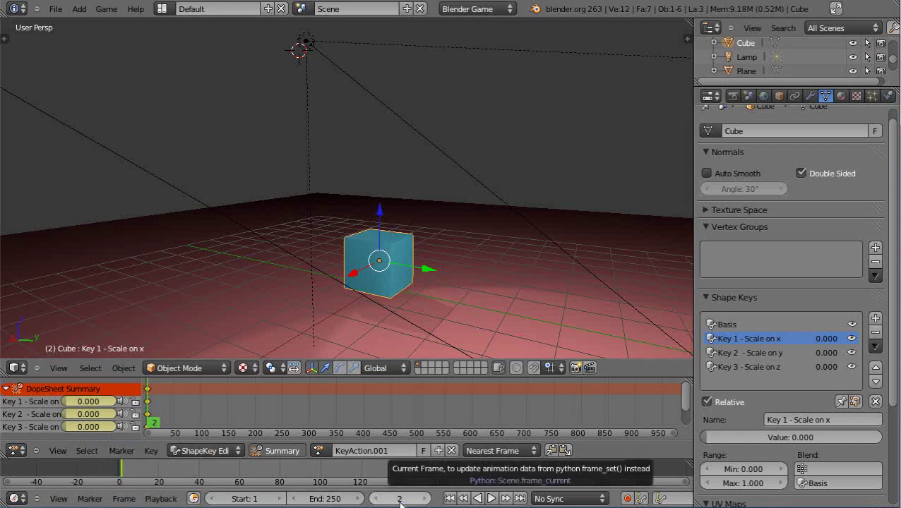
- Key Key 1's X stretch at frame 42 and Key 2 at full value at frame 82
left_click(202, 473)
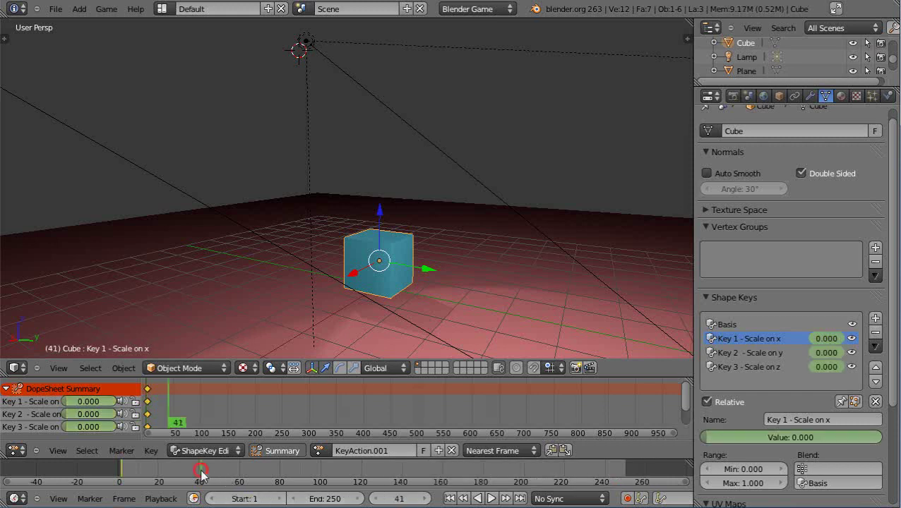
left_click(418, 497)
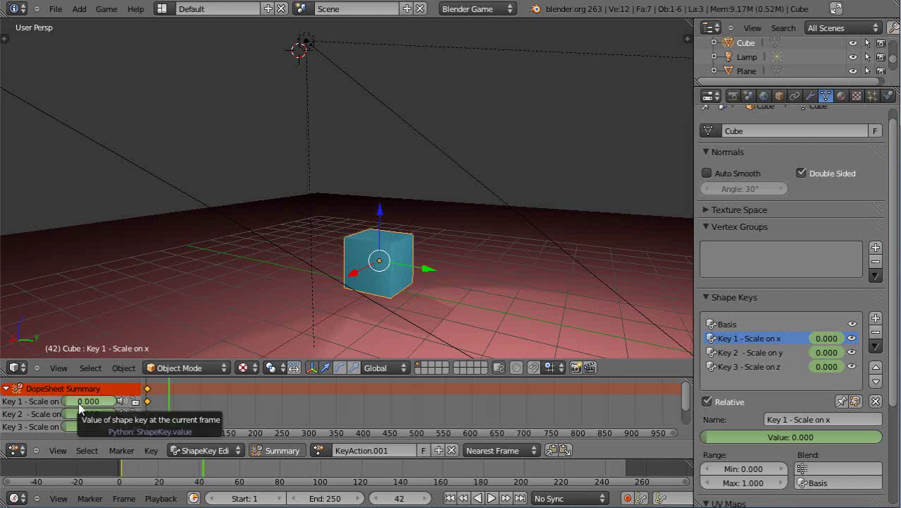
left_click_drag(79, 404, 135, 410)
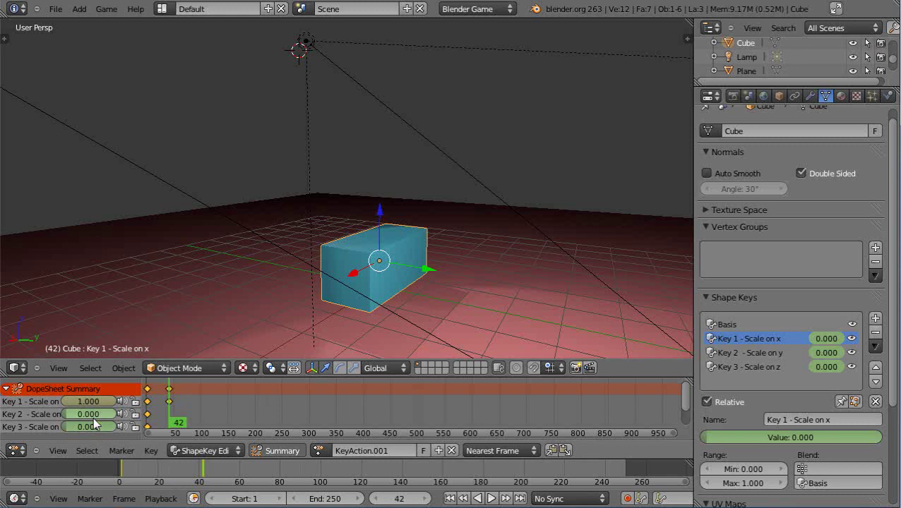
left_click(281, 478)
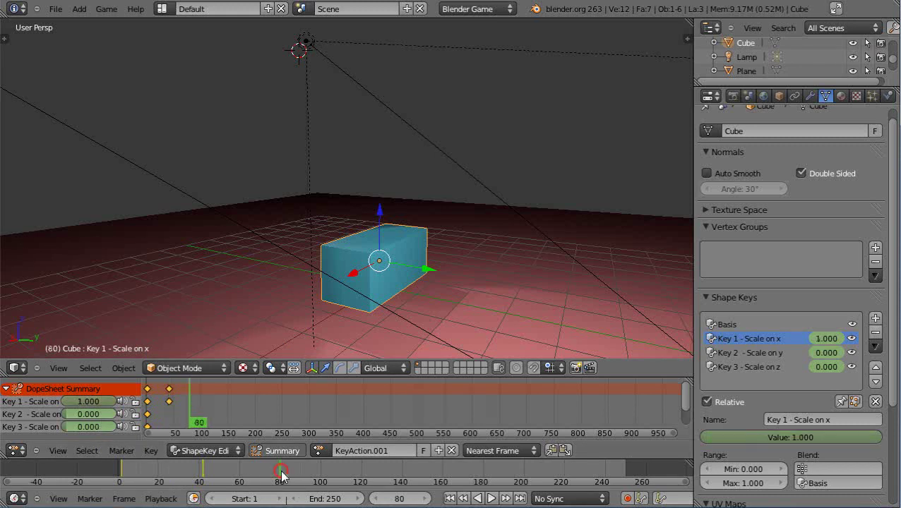
key("Right")
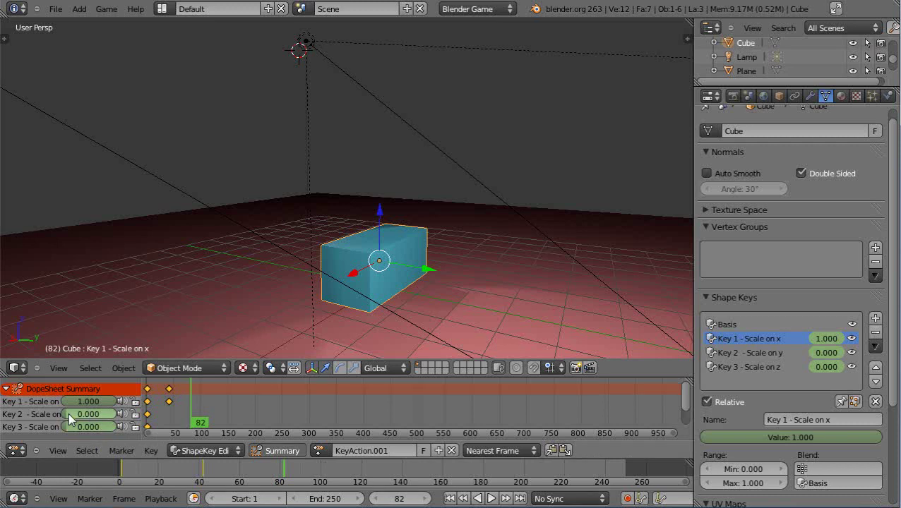
left_click_drag(68, 412, 2, 404)
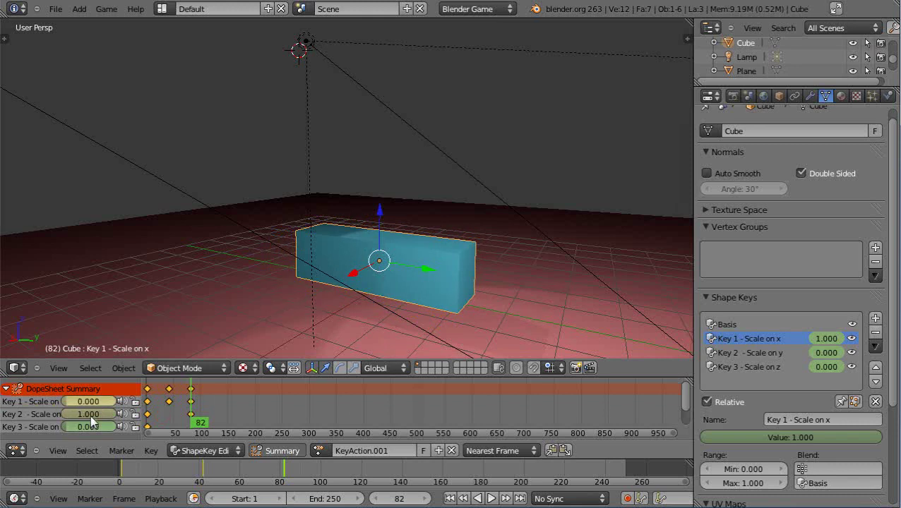
- Raise Key 3 to 1.000 at frame 122 and bring it back to 0.000 at frame 162
left_click(363, 473)
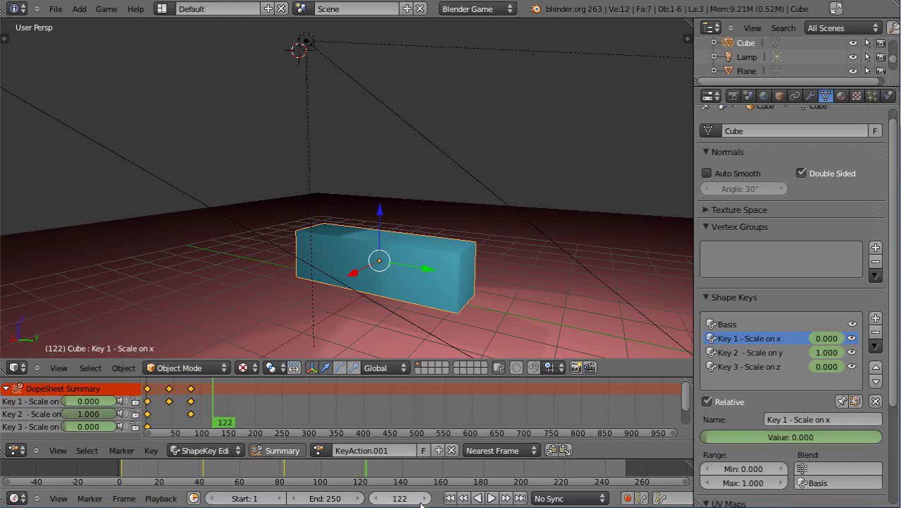
left_click_drag(75, 427, 44, 417)
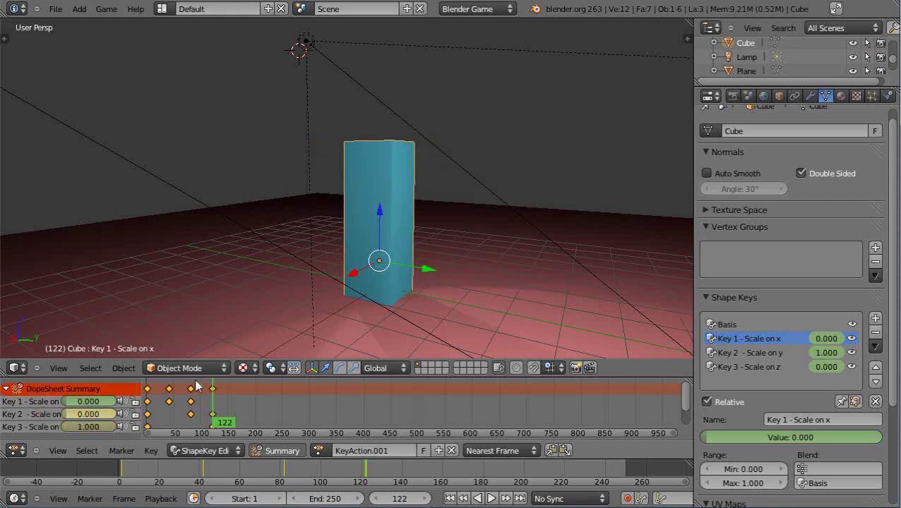
left_click(444, 476)
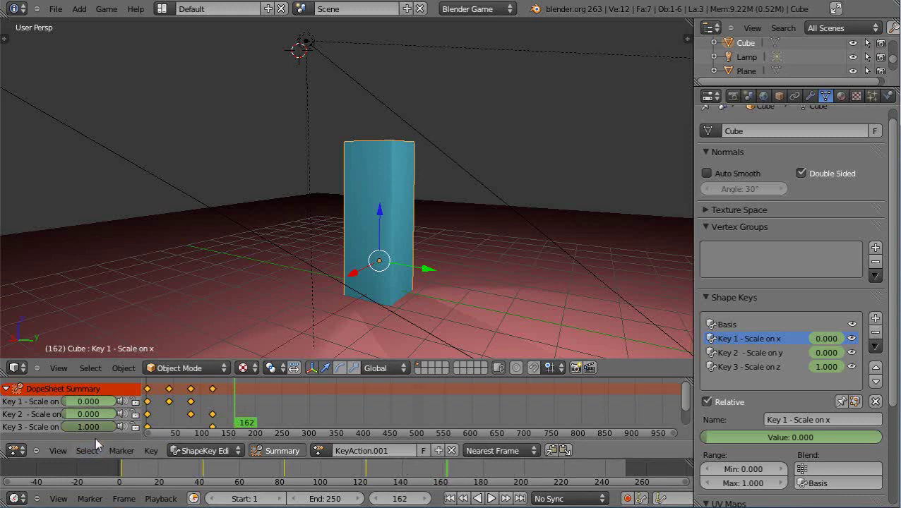
left_click_drag(111, 432, 14, 443)
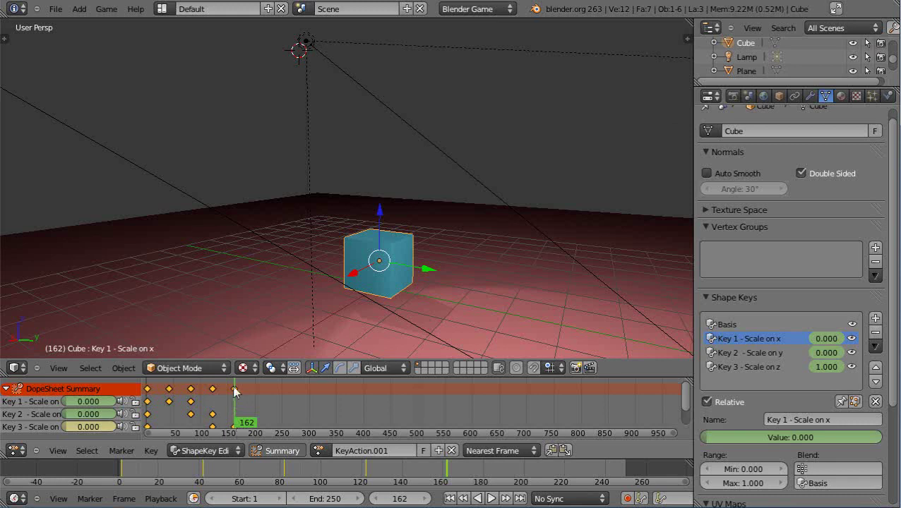
- Return to frame 1 and play the shape-key animation with Alt+A
left_click(121, 471)
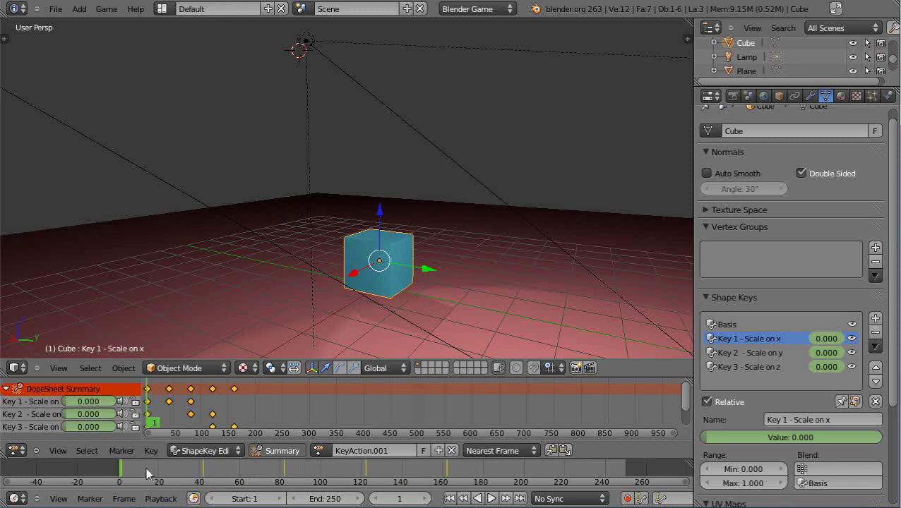
key("alt+a")
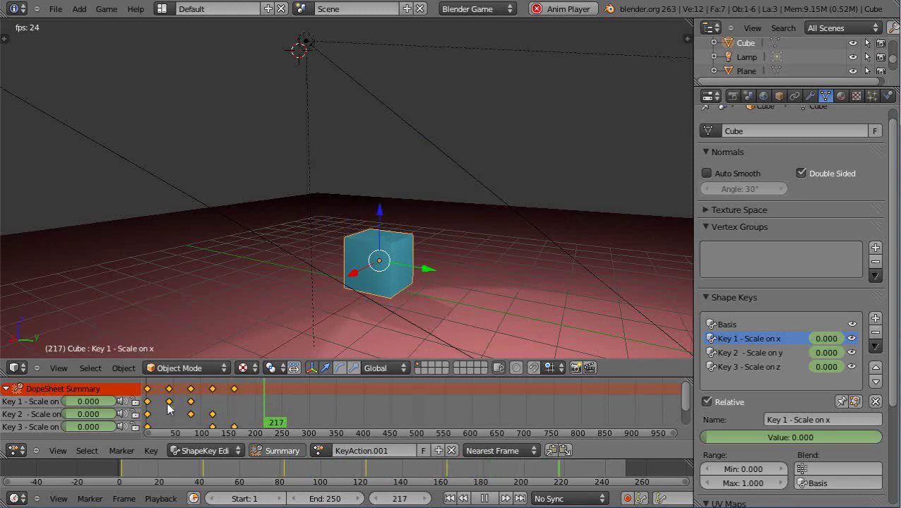
- Stop playback and step frame by frame to frame 42, where Key 2 reads 0.500 and Key 3 0.242
key("Escape")
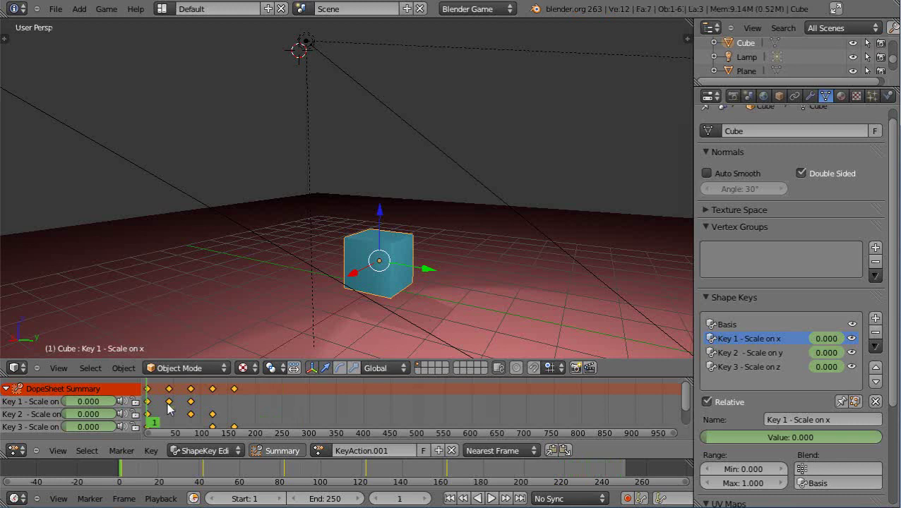
key("Right")
key("Right")
key("Right")
key("Right")
key("Right")
key("Right")
key("Right")
key("Right")
key("Right")
key("Right")
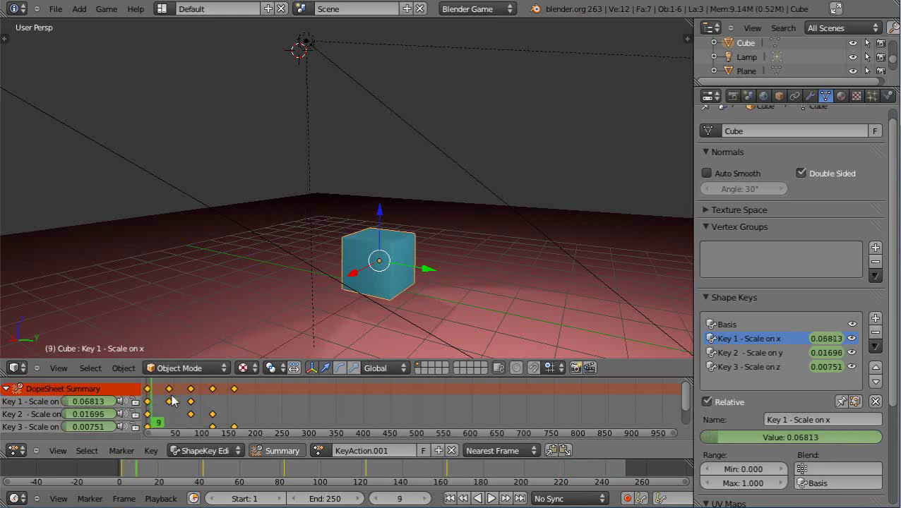
key("Right")
key("Right")
key("Right")
key("Right")
key("Right")
key("Right")
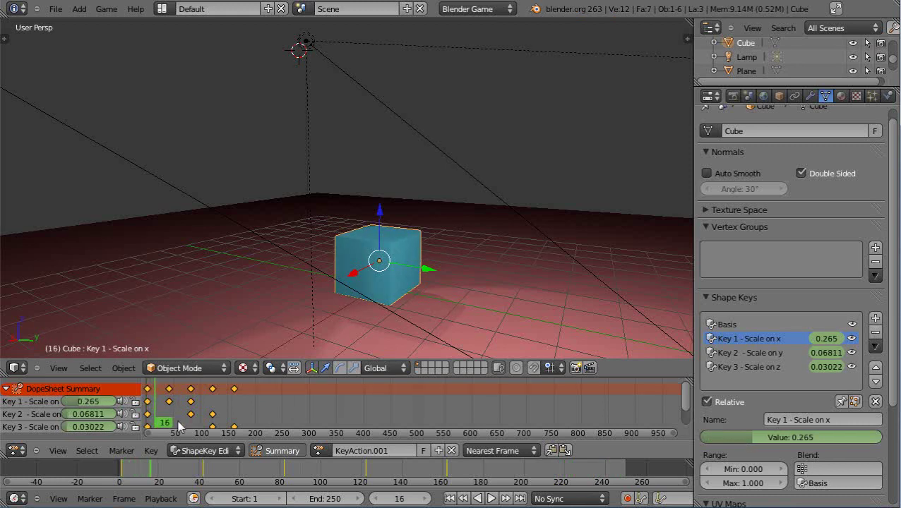
key("Right")
key("Right")
key("Right")
key("Right")
key("Right")
key("Right")
key("Right")
key("Right")
key("Right")
key("Right")
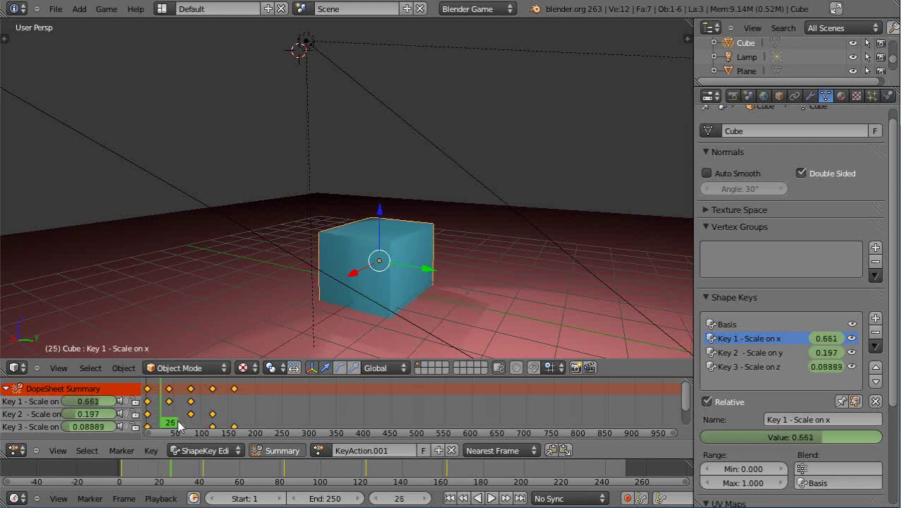
key("Right")
key("Right")
key("Right")
key("Right")
key("Right")
key("Right")
key("Right")
key("Right")
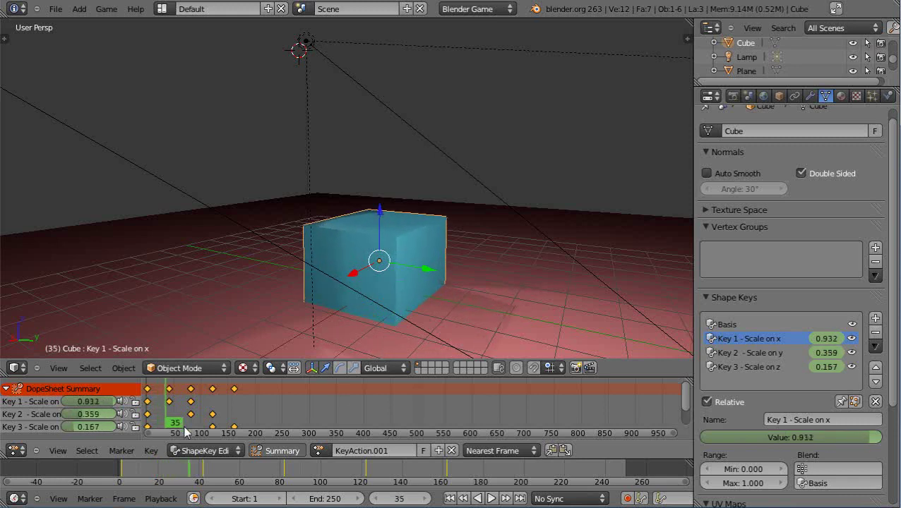
key("Right")
key("Right")
key("Right")
key("Right")
key("Right")
key("Right")
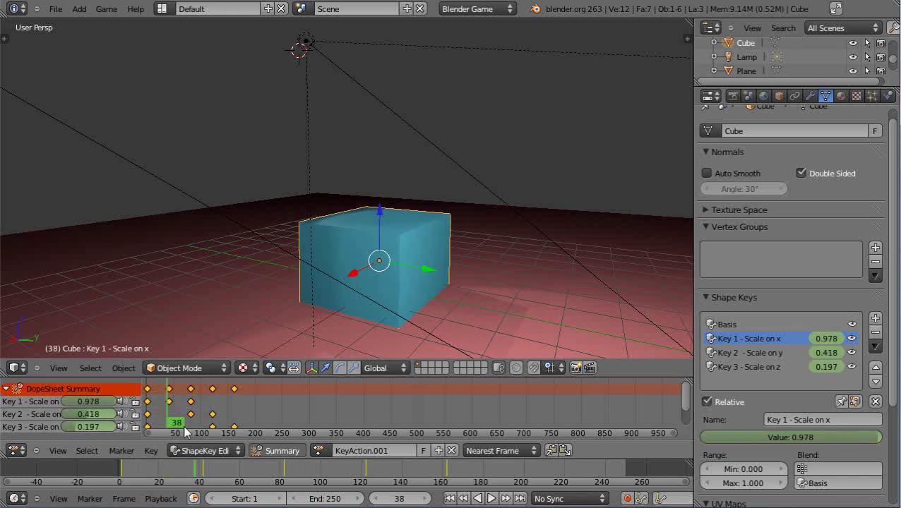
key("Right")
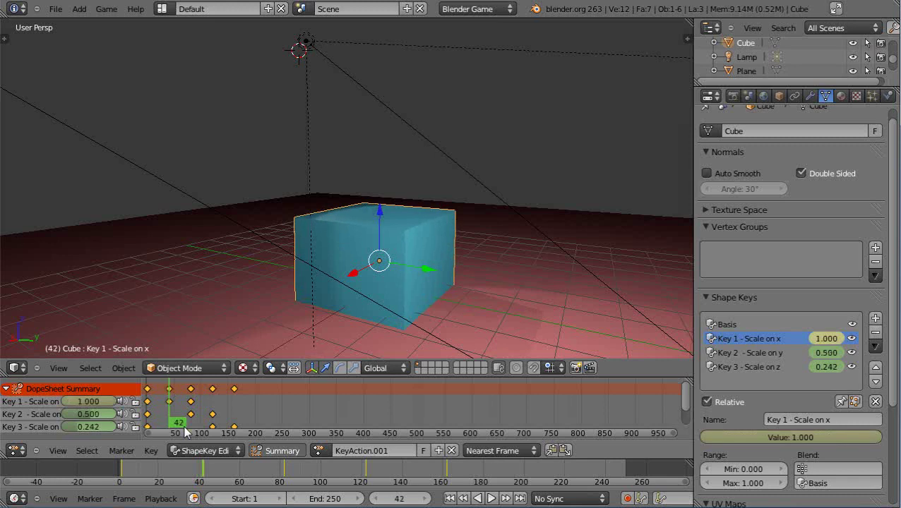
key("Right")
key("Left")
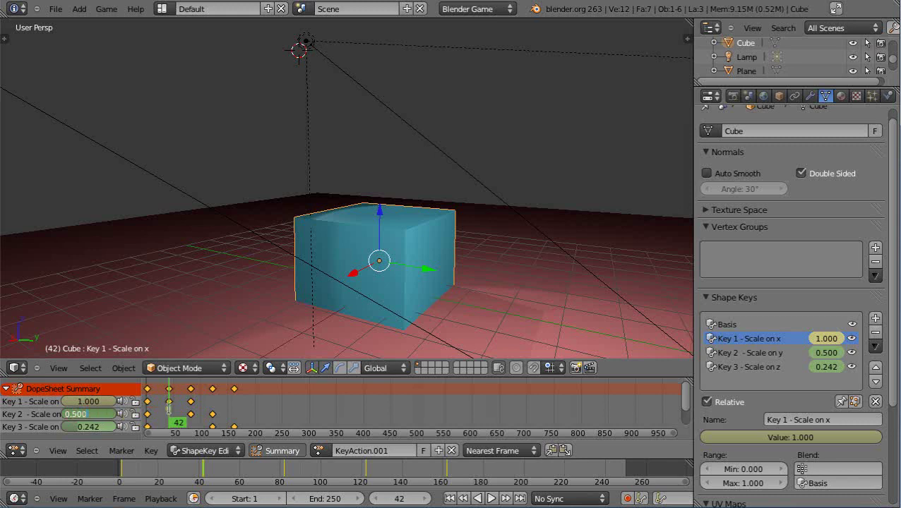
- Key Key 2 and Key 3 to 0.000 at frame 42
key("Return")
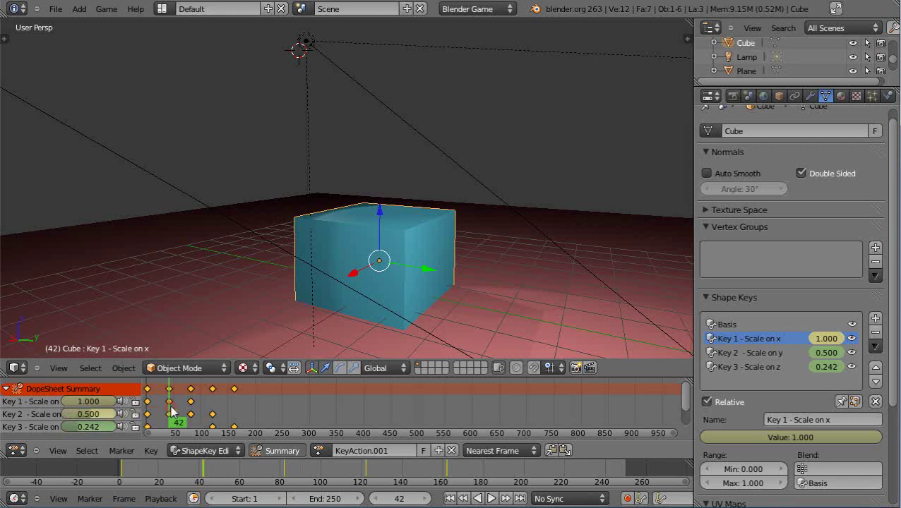
left_click_drag(101, 419, 32, 426)
left_click(92, 426)
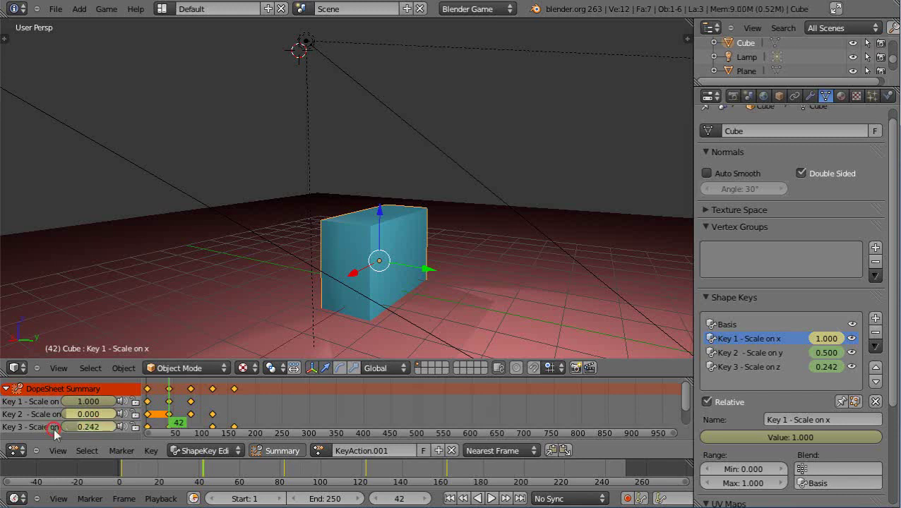
type("0")
key("Return")
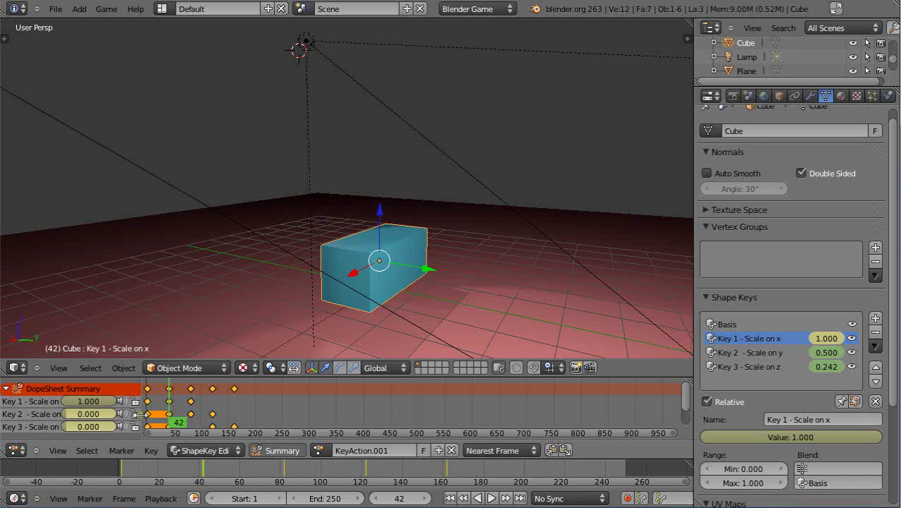
- Scrub through the Y stretch and key Key 3 to 0.000 at frame 82
key("Right")
key("Right")
key("Right")
key("Right")
key("Right")
key("Right")
key("Right")
key("Right")
key("Right")
key("Right")
key("Right")
key("Right")
key("Right")
key("Right")
key("Right")
key("Right")
key("Right")
key("Right")
key("Right")
key("Right")
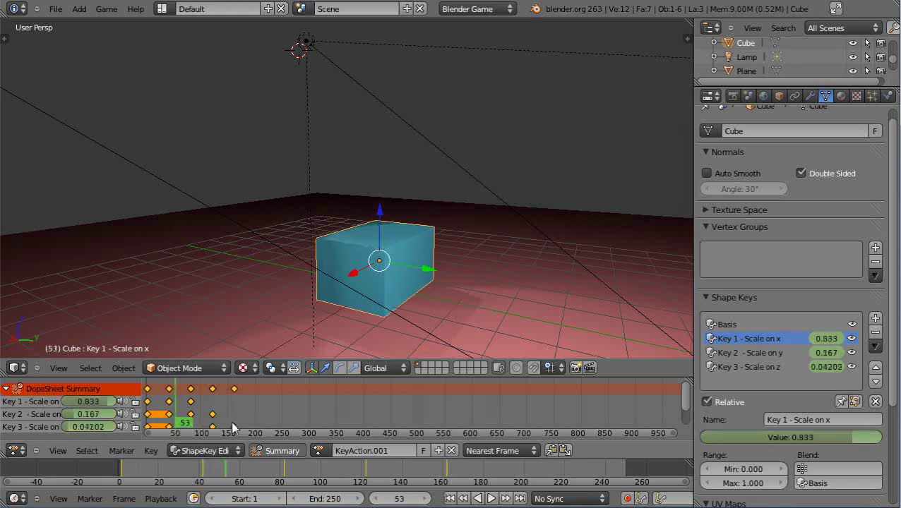
key("Right")
key("Right")
key("Right")
key("Right")
key("Right")
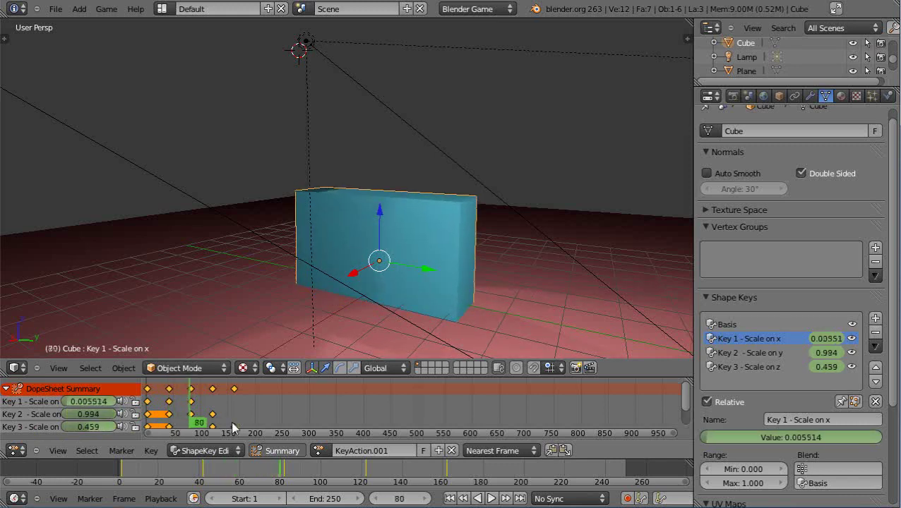
key("Right")
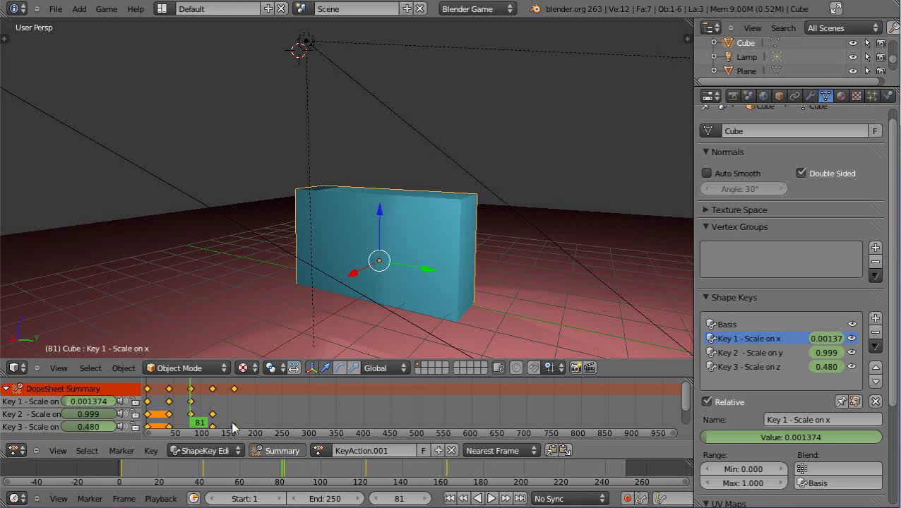
key("Left")
key("Left")
key("Left")
key("Left")
key("Left")
key("Left")
key("Left")
key("Left")
key("Left")
key("Left")
key("Left")
key("Left")
key("Left")
key("Left")
key("Left")
key("Left")
key("Left")
key("Left")
key("Left")
key("Left")
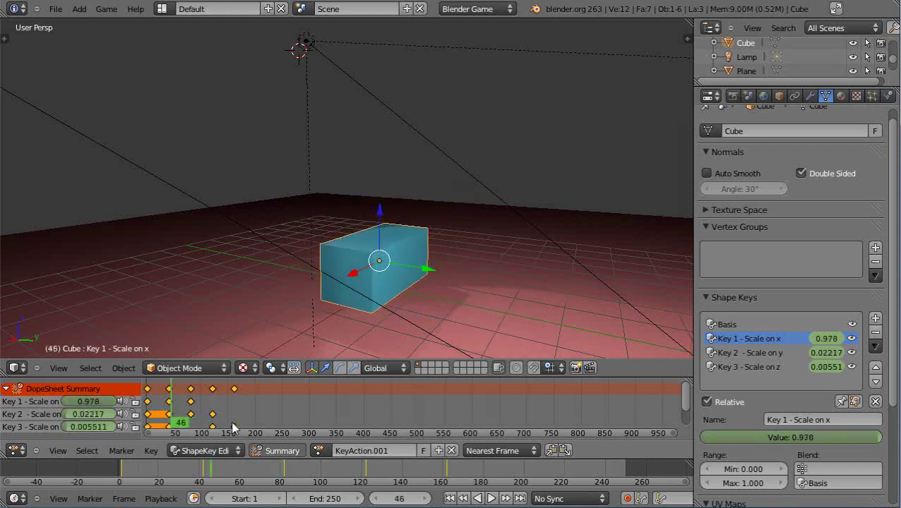
key("Left")
key("Left")
key("Left")
key("Left")
key("Left")
key("Left")
key("Left")
key("Left")
key("Left")
key("Left")
key("Left")
key("Left")
key("Left")
key("Left")
key("Left")
key("Left")
key("Left")
key("Left")
key("Left")
key("Left")
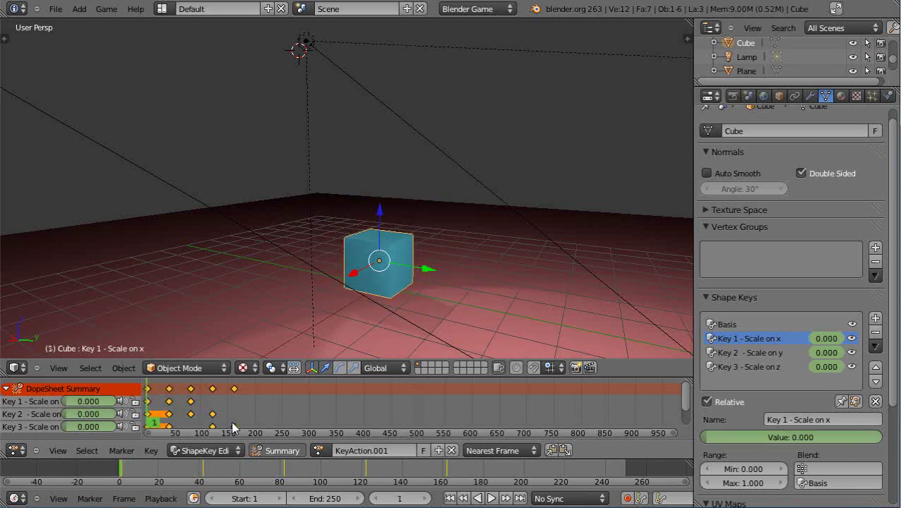
key("Right")
key("Right")
key("Right")
key("Right")
key("Right")
key("Right")
key("Right")
key("Right")
key("Right")
key("Right")
key("Right")
key("Right")
key("Right")
key("Right")
key("Right")
key("Right")
key("Right")
key("Right")
key("Right")
key("Right")
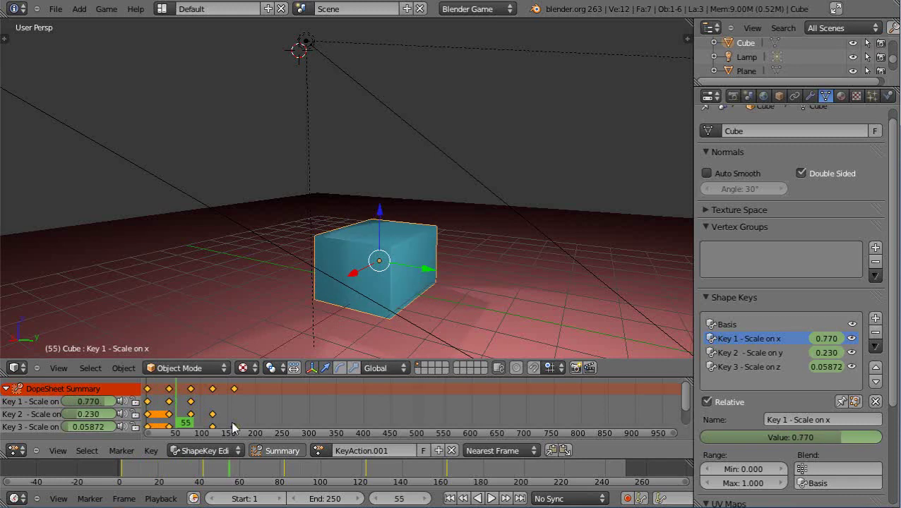
key("Right")
key("Right")
key("Right")
key("Right")
key("Right")
key("Right")
key("Right")
key("Right")
key("Right")
key("Right")
key("Right")
key("Right")
key("Right")
key("Right")
key("Right")
key("Right")
key("Right")
key("Right")
key("Right")
key("Right")
key("Right")
key("Right")
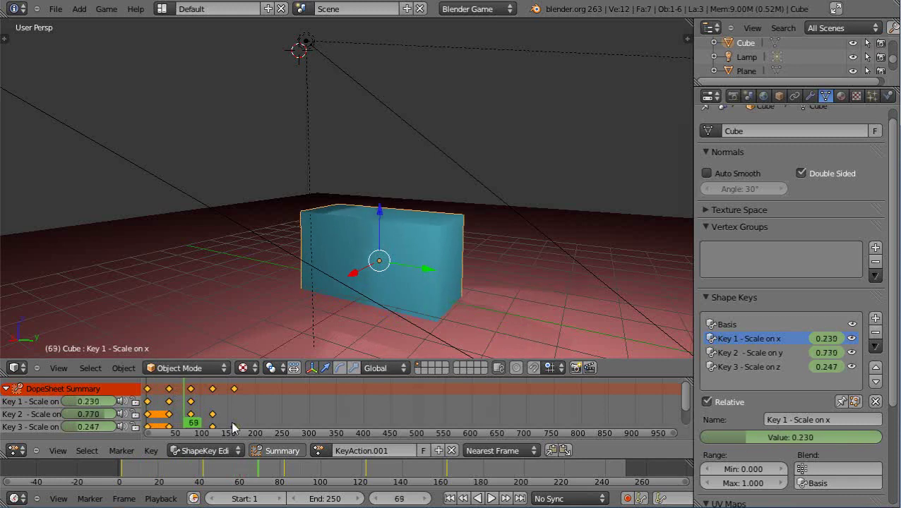
key("Right")
key("Right")
key("Right")
key("Right")
key("Right")
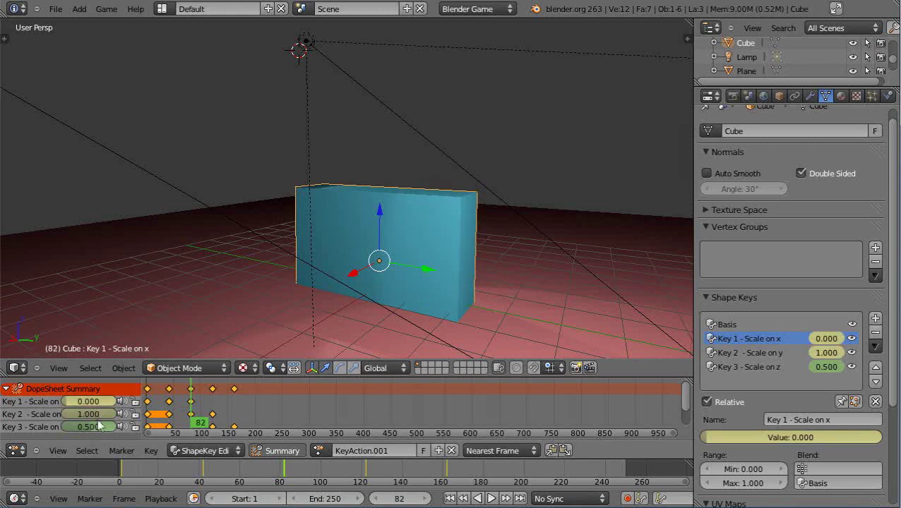
left_click_drag(90, 428, 44, 432)
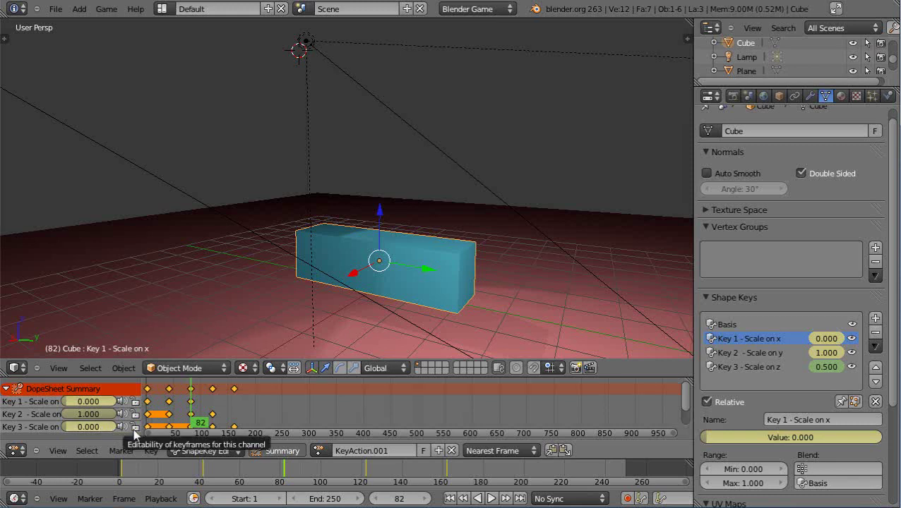
- Step through the Z stretch to confirm Key 3 alone stretches the cube
key("Right")
key("Right")
key("Right")
key("Right")
key("Right")
key("Right")
key("Right")
key("Right")
key("Right")
key("Right")
key("Right")
key("Right")
key("Right")
key("Right")
key("Right")
key("Right")
key("Right")
key("Right")
key("Right")
key("Right")
key("Right")
key("Right")
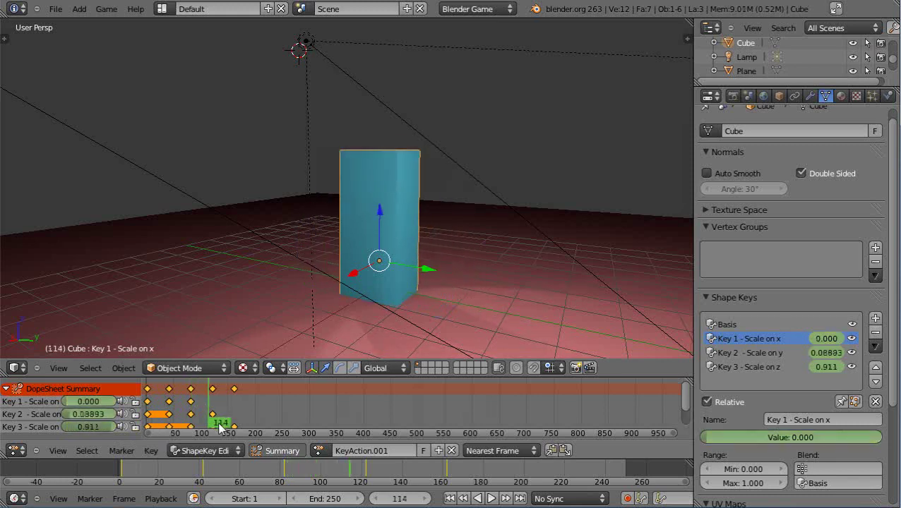
key("Right")
key("Right")
key("Right")
key("Right")
key("Right")
key("Right")
key("Right")
key("Right")
key("Right")
key("Right")
key("Right")
key("Right")
key("Right")
key("Right")
key("Right")
key("Right")
key("Right")
key("Right")
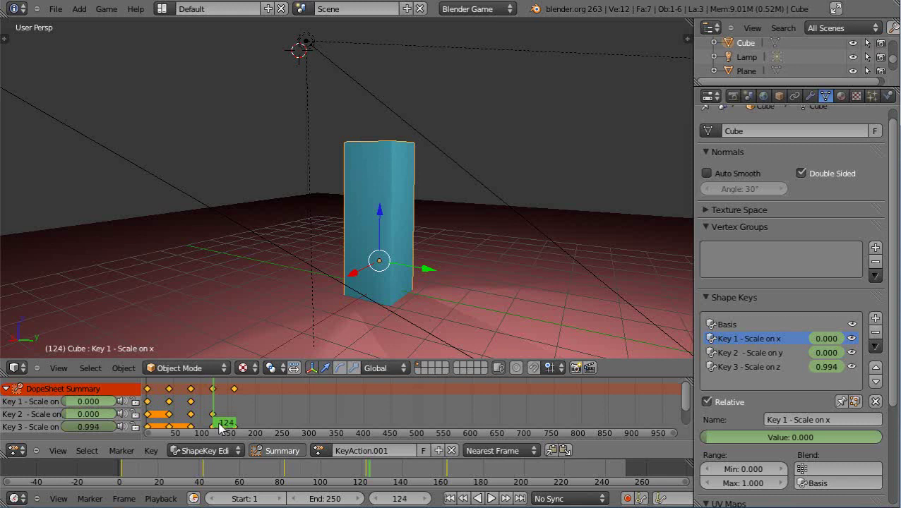
key("Right")
key("Right")
key("Right")
key("Right")
key("Right")
key("Right")
key("Right")
key("Right")
key("Right")
key("Right")
key("Right")
key("Right")
key("Right")
key("Right")
key("Right")
key("Right")
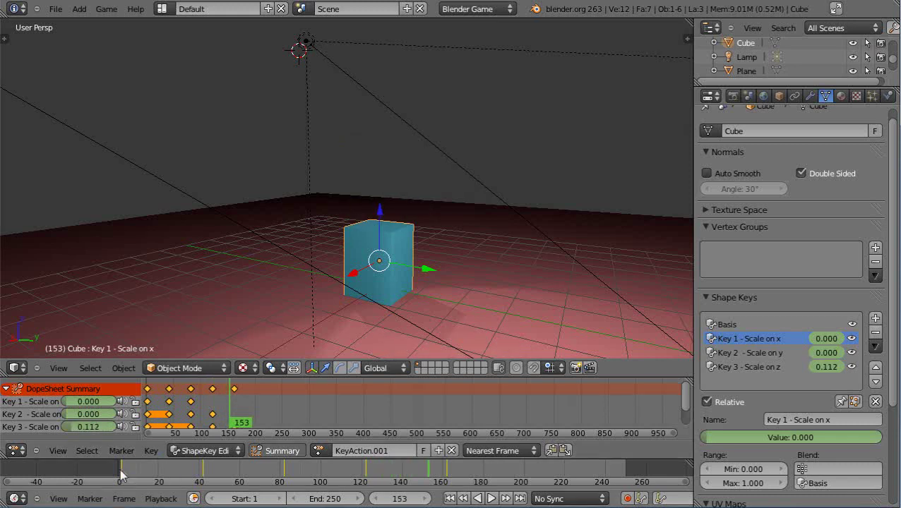
- Jump to frame 1 and replay the corrected animation with Alt+A
key("shift+Left")
key("alt+a")
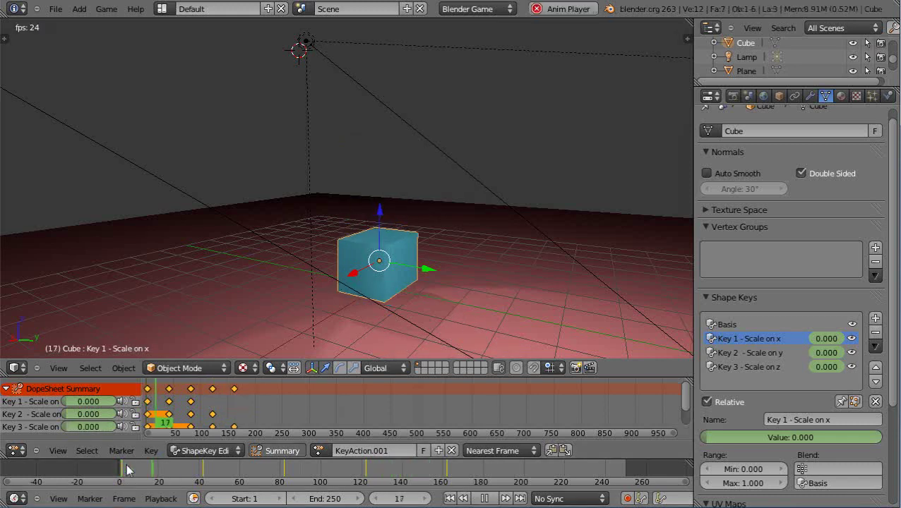